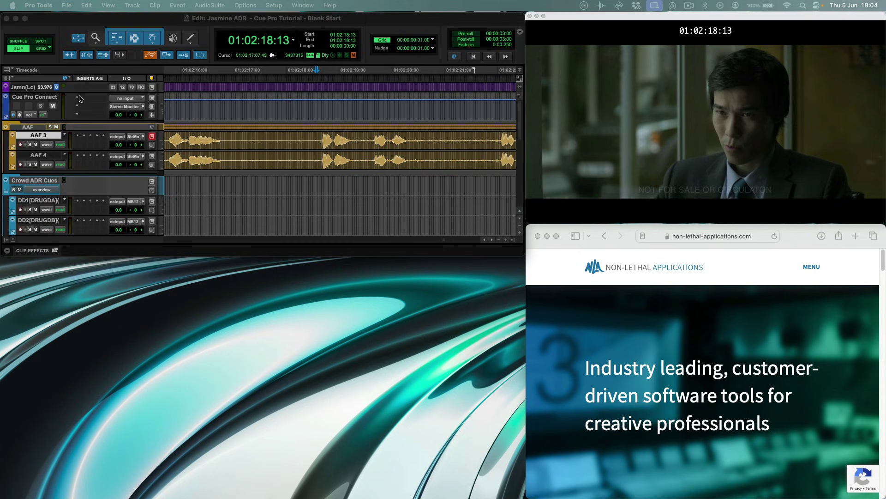
Insert the Cue Pro-Connect (mono) plug-in in the first insert slot of the Cue Pro Connect track.
click(77, 97)
mouse_move(111, 101)
mouse_move(190, 322)
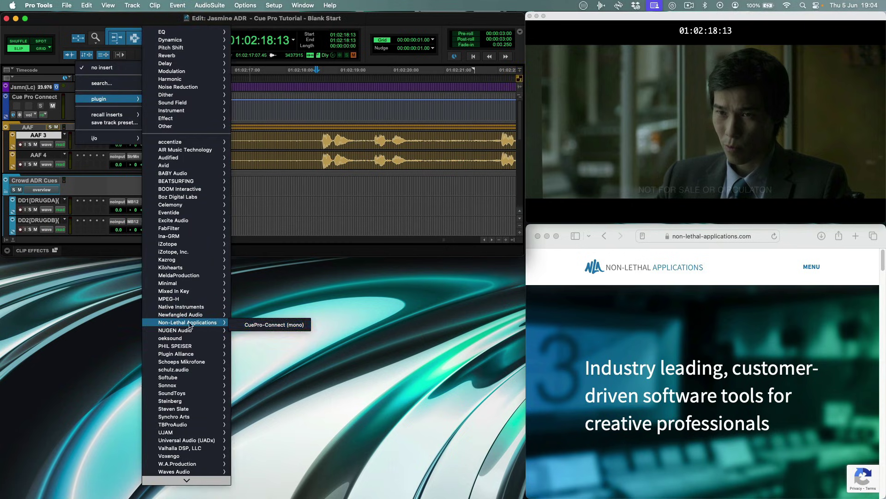
click(255, 323)
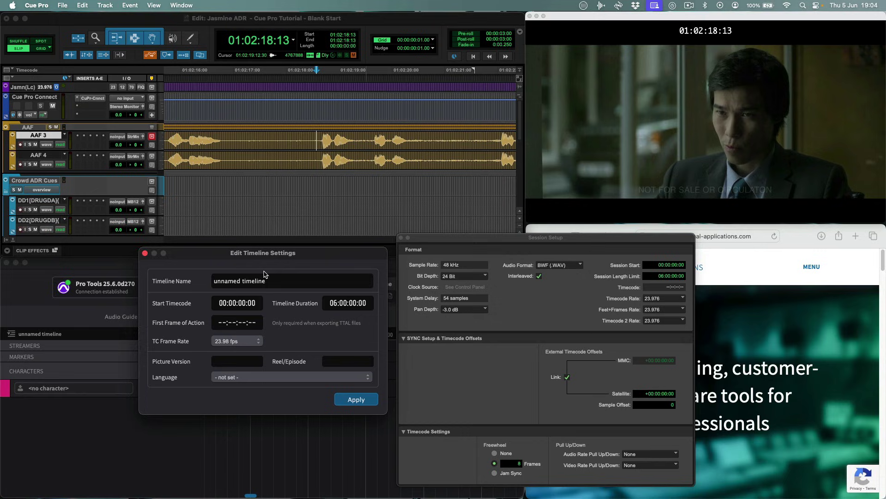
Name the timeline Jasmine, set its language to English, apply the settings and close the Session Setup window.
double_click(286, 281)
key(super+a)
text(Jasm)
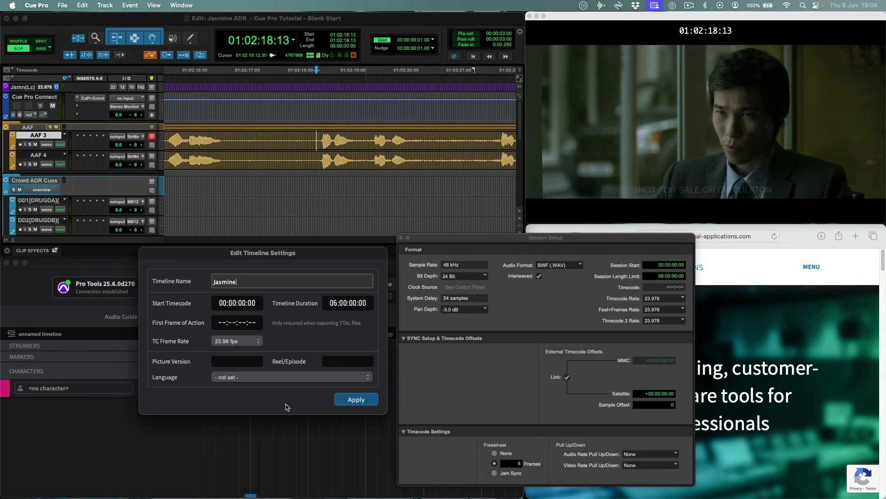
click(259, 377)
scroll(234, 427, down, 3)
click(231, 446)
click(349, 399)
click(401, 238)
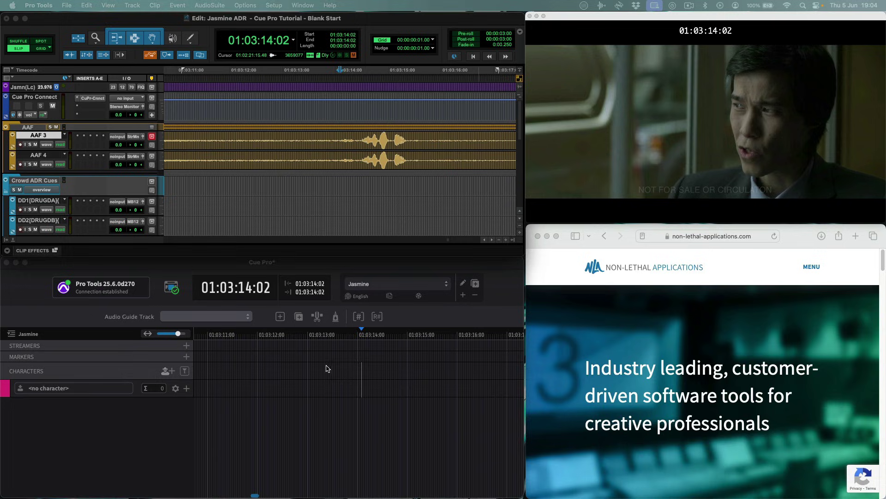
Move the playhead, select ranges and scrub in both Pro Tools and Cue Pro to check that their timelines stay synced.
click(282, 372)
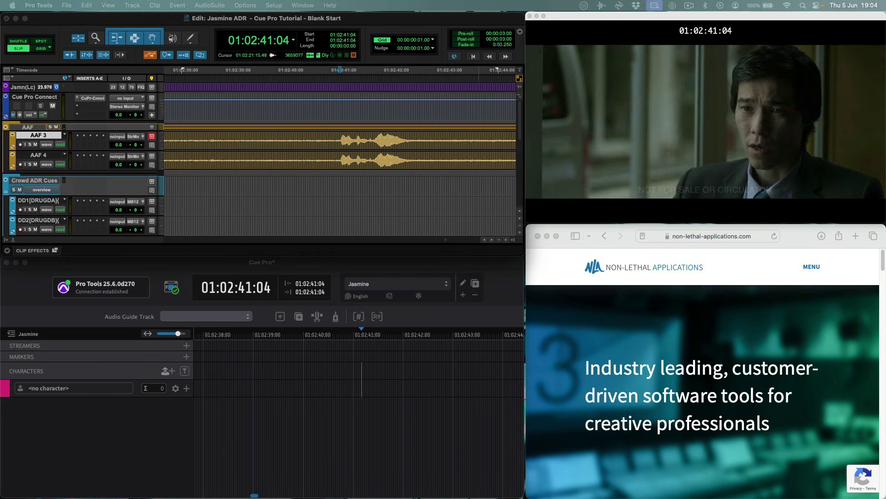
scroll(372, 362, right, 3)
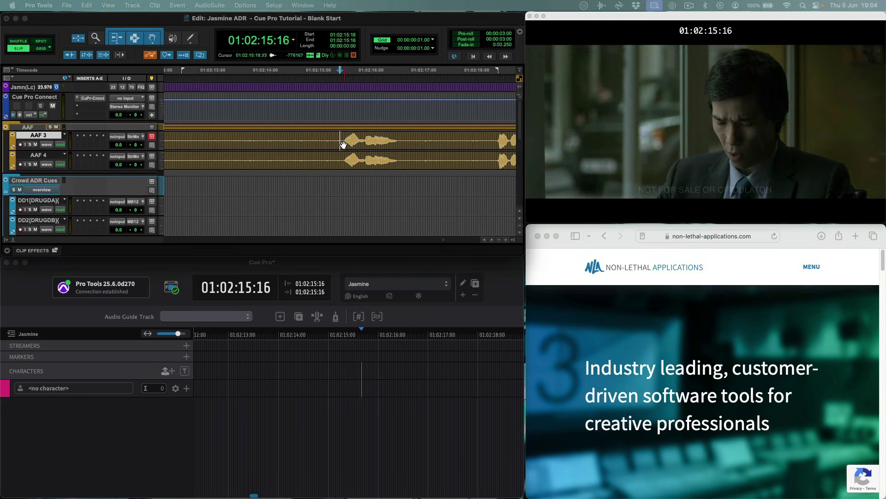
drag(335, 141, 410, 144)
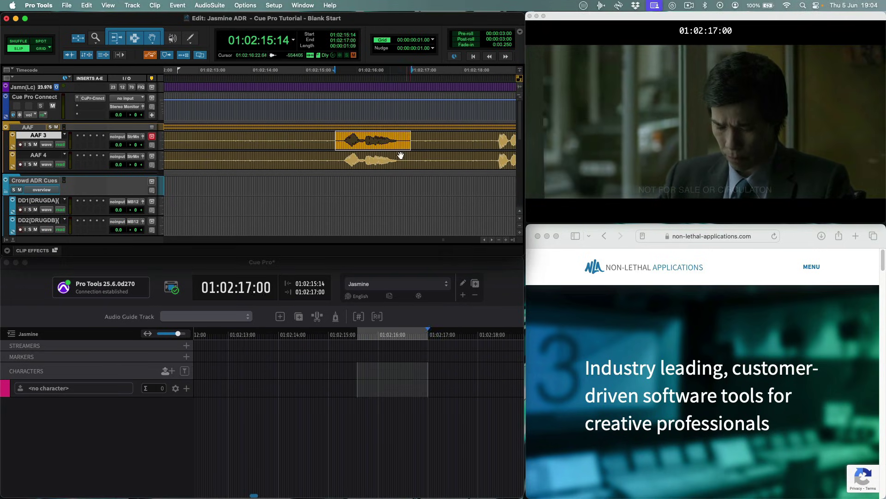
click(332, 382)
drag(312, 382, 355, 362)
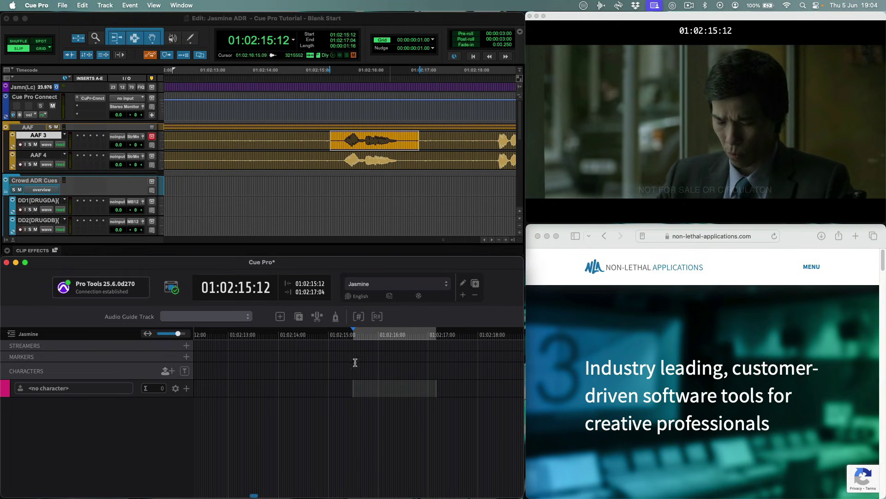
key(space)
drag(352, 389, 270, 388)
mouse_move(335, 140)
mouse_down()
mouse_move(397, 140)
mouse_move(341, 140)
mouse_up()
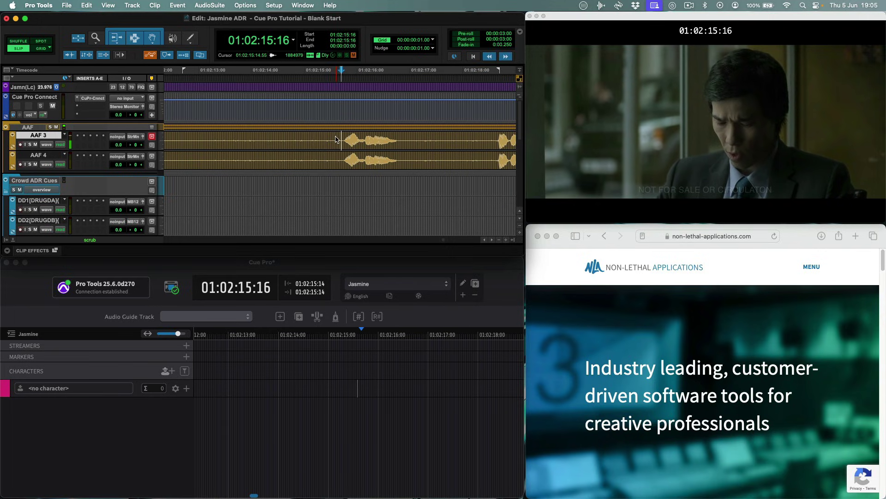
Save the Cue Pro project and add a new character named Leonard.
click(67, 5)
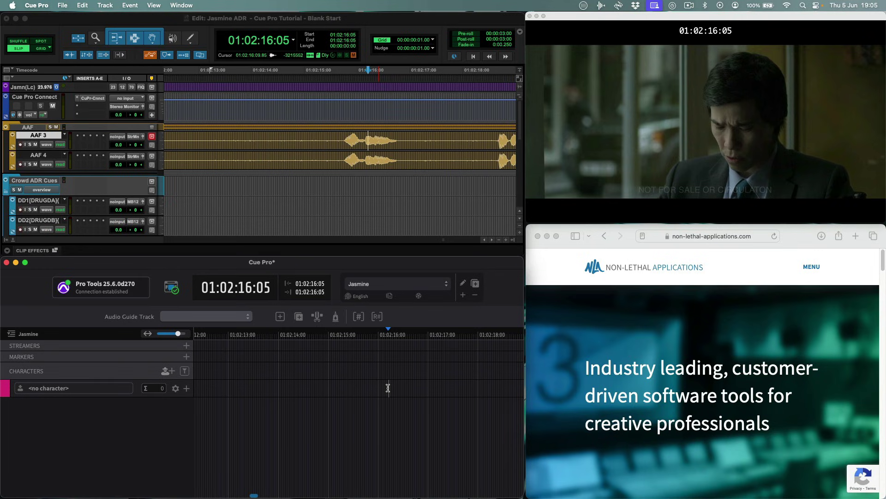
click(167, 371)
double_click(62, 409)
text(Leonard)
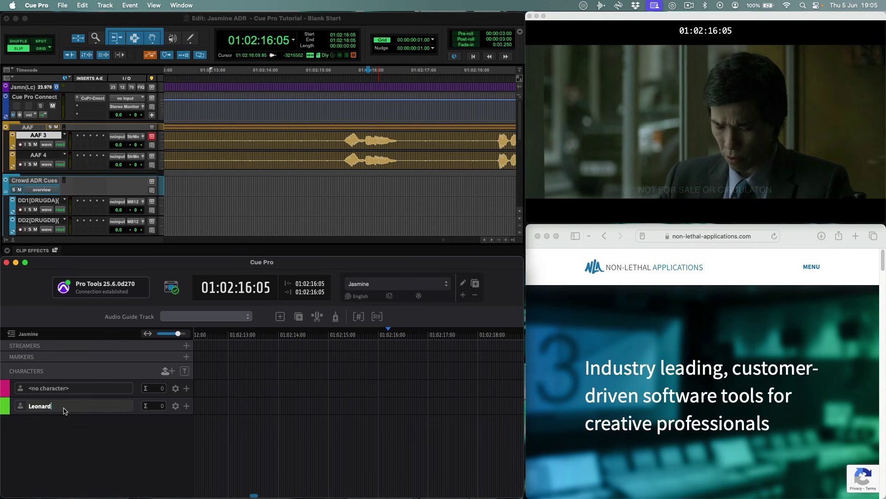
key(Return)
In Leonard's character settings, enter the actor's name, change the color to dark blue and set the prefix to LEONARD.
click(175, 406)
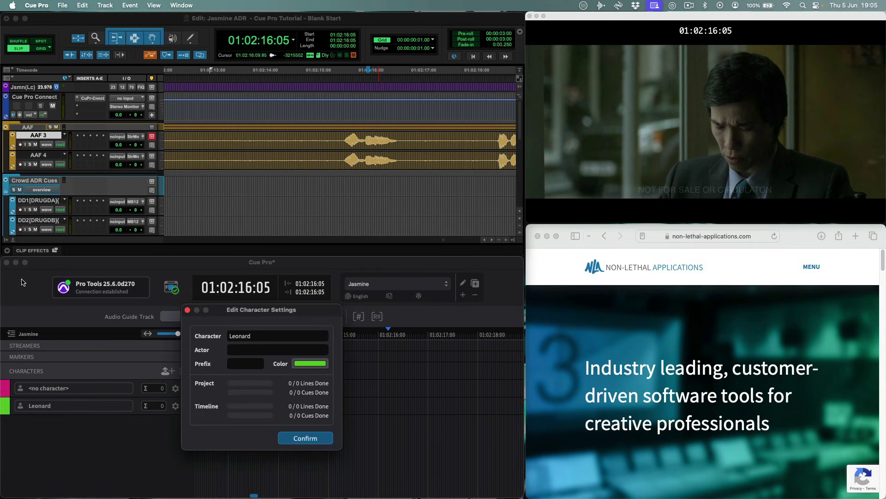
click(244, 350)
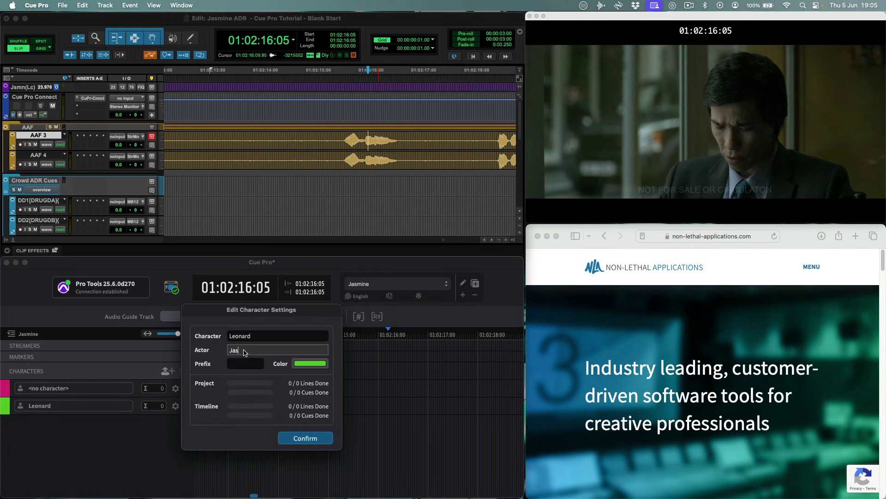
click(306, 365)
click(323, 402)
click(230, 364)
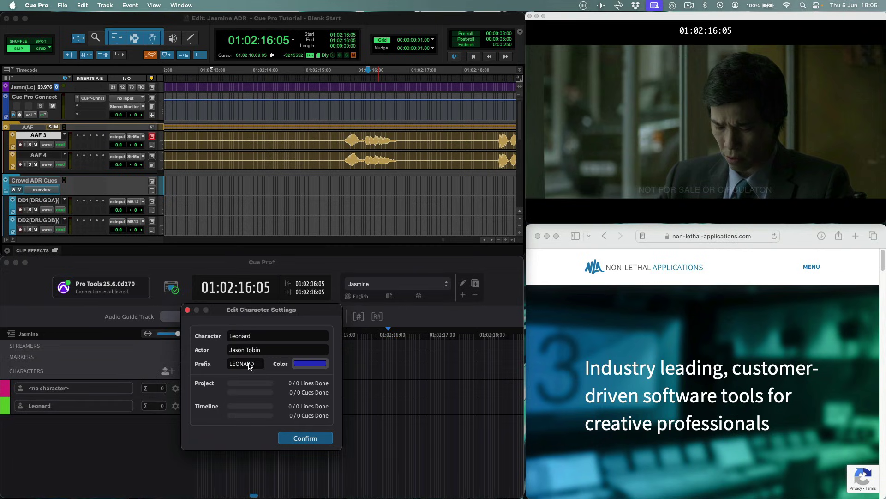
key(Return)
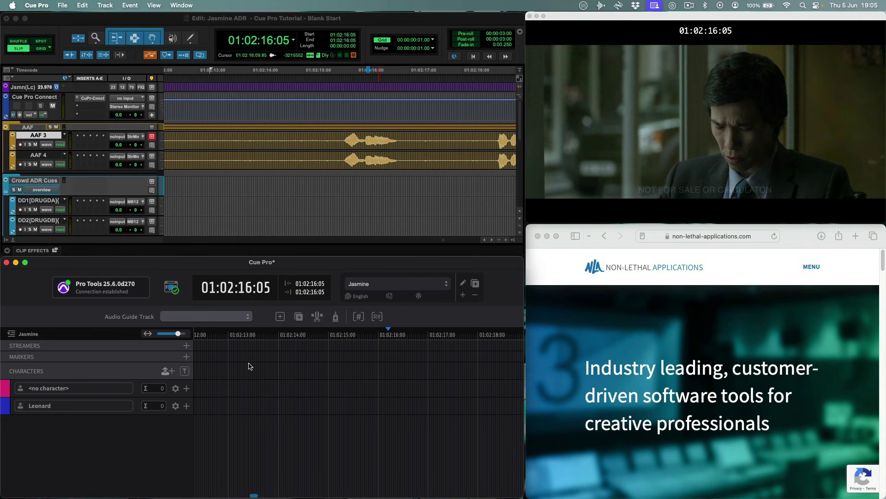
Add an ADR cue for Leonard from 01:02:15:15 to 01:02:16:20 with the text "I wanted to, uh...".
click(268, 410)
drag(261, 411, 339, 409)
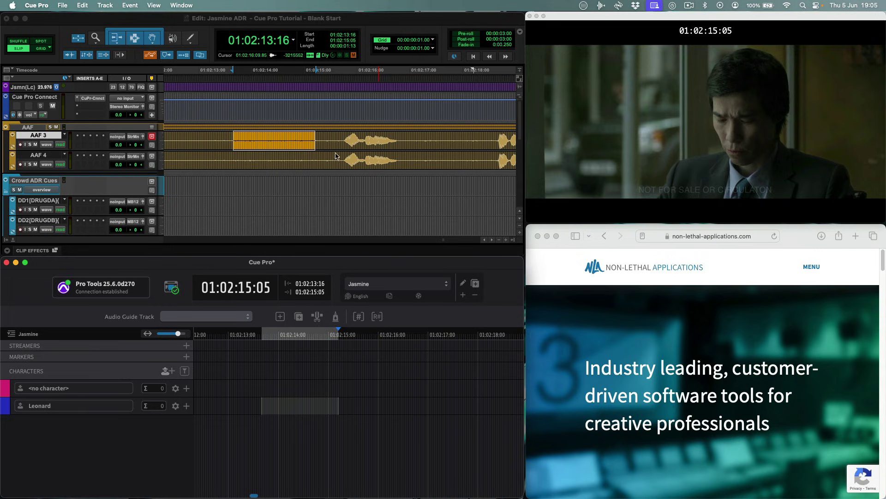
drag(337, 141, 397, 146)
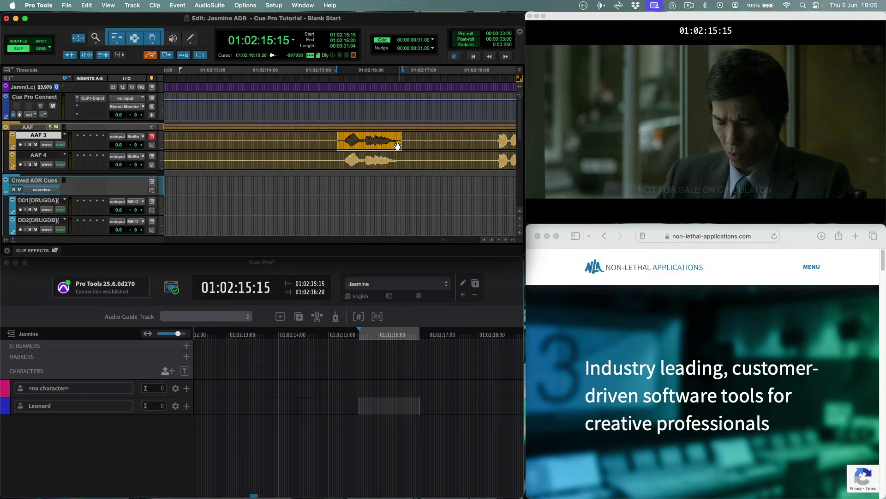
key(ctrl+alt+super+a)
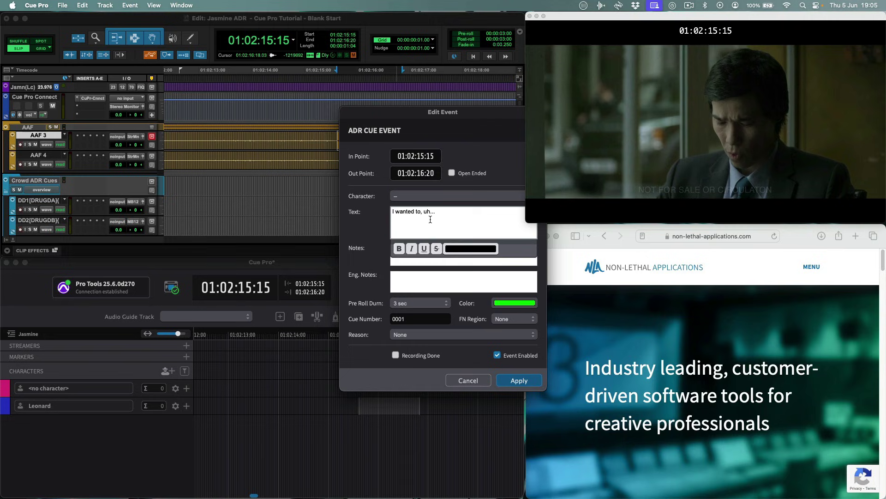
key(Return)
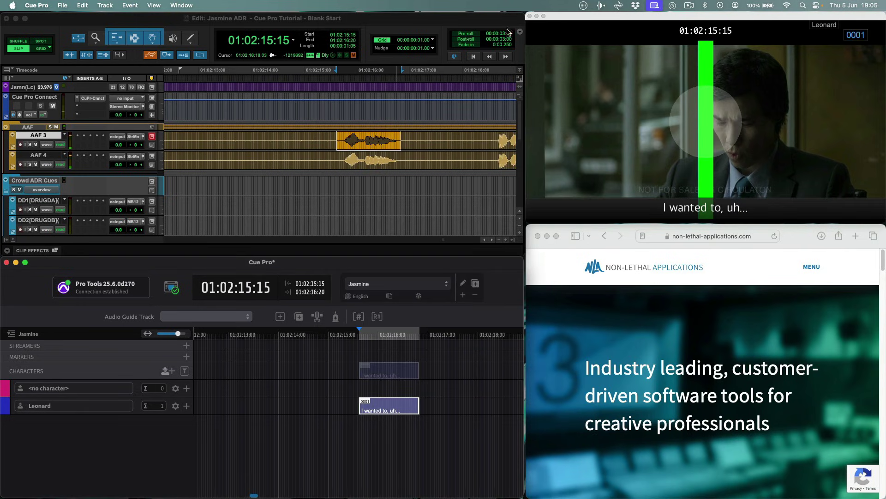
Enable the 3-second pre-roll and post-roll in Pro Tools and play back Leonard's cue with its on-picture streamer.
click(476, 36)
key(space)
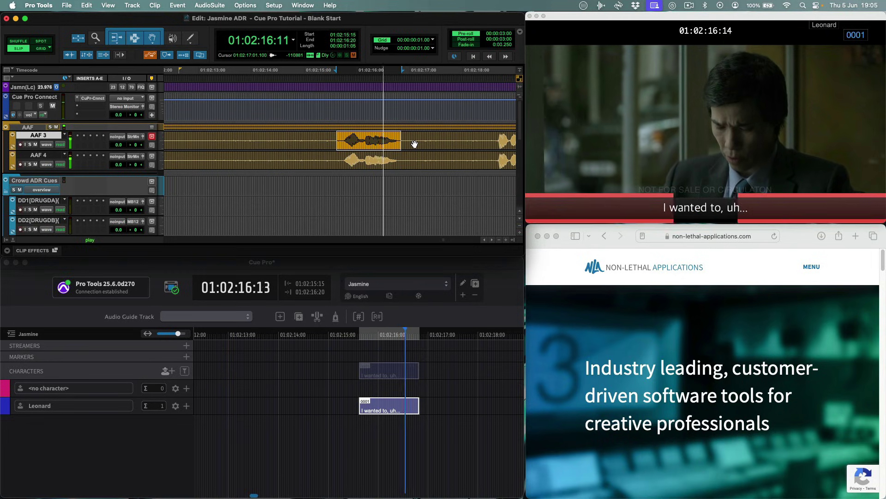
key(space)
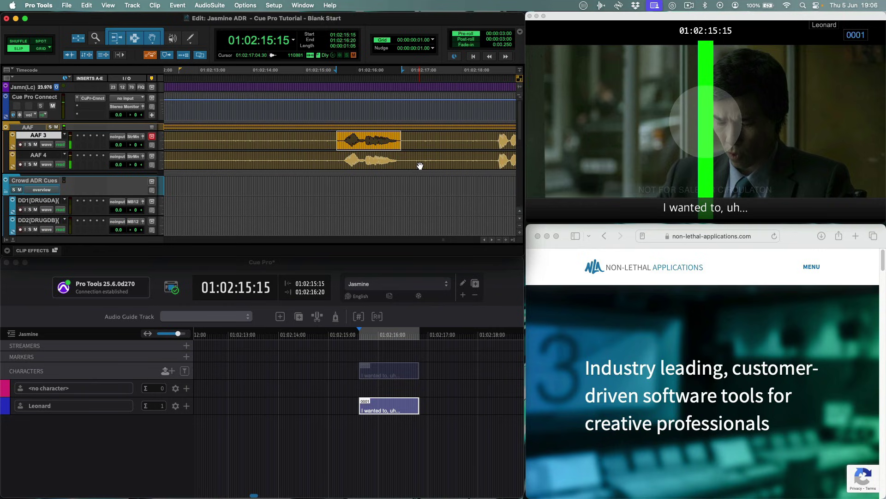
Nudge the head of Leonard's cue longer and shorter, leaving its in point at 01:02:15:17.
key(ctrl+comma)
key(ctrl+comma)
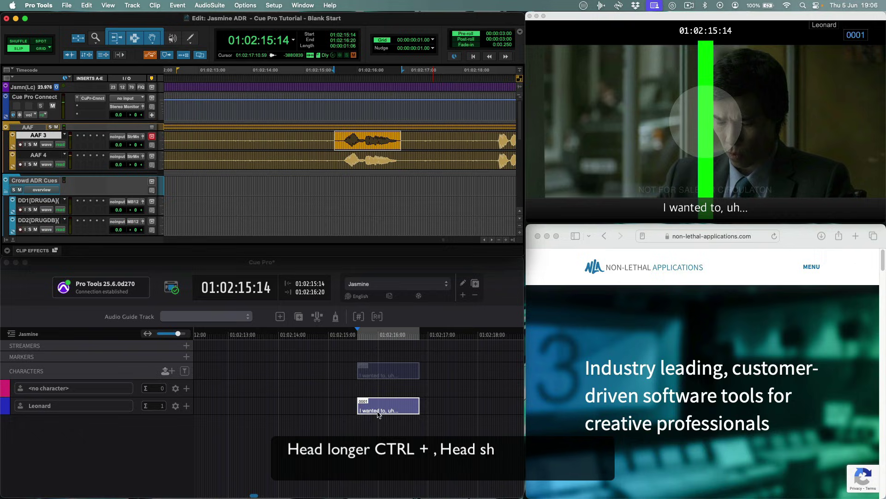
key(ctrl+period)
key(ctrl+period)
key(ctrl+period)
key(ctrl+period)
Nudge the tail of Leonard's cue to end at 01:02:16:19 and trim its in point to 01:02:15:18.
key(alt+comma)
key(alt+comma)
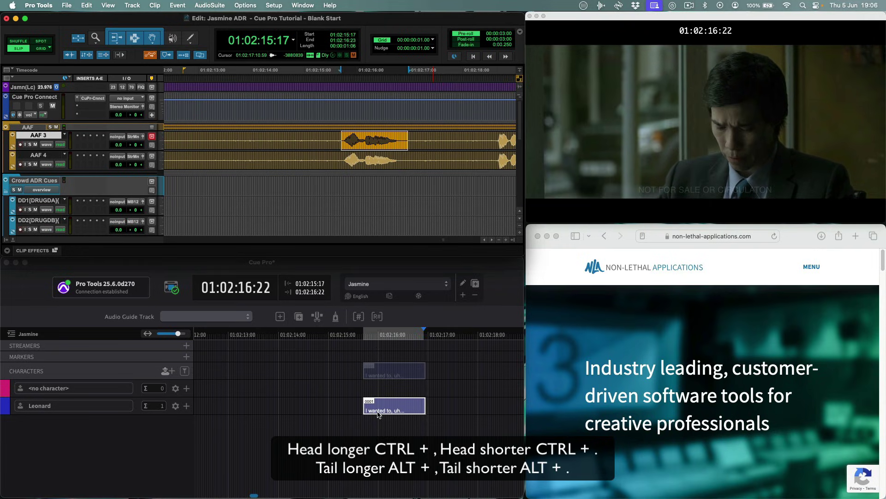
key(alt+period)
key(alt+period)
key(alt+period)
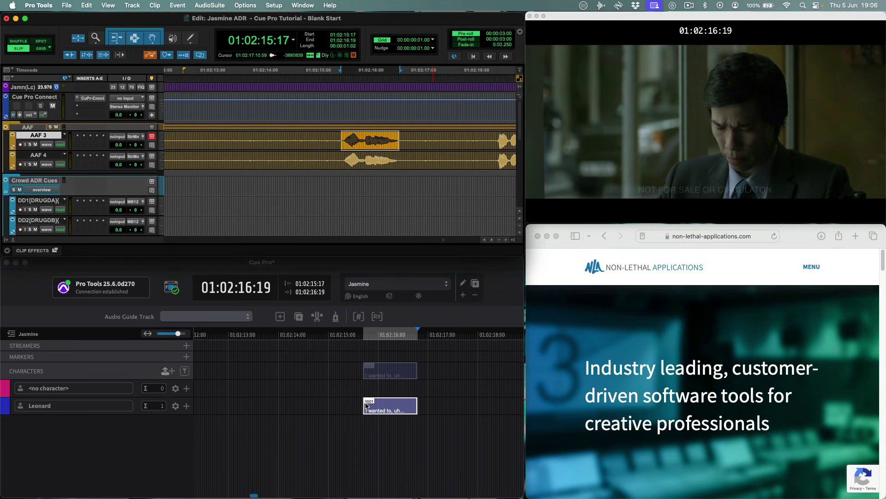
click(365, 404)
drag(365, 406, 368, 406)
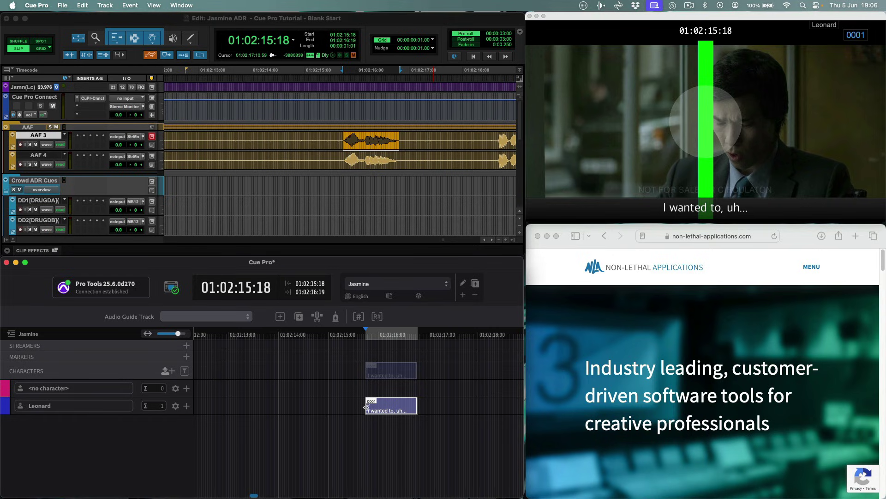
Set the audio guide track to AAF 3 and scrub and play through Leonard's cue to audition the dialogue.
click(198, 318)
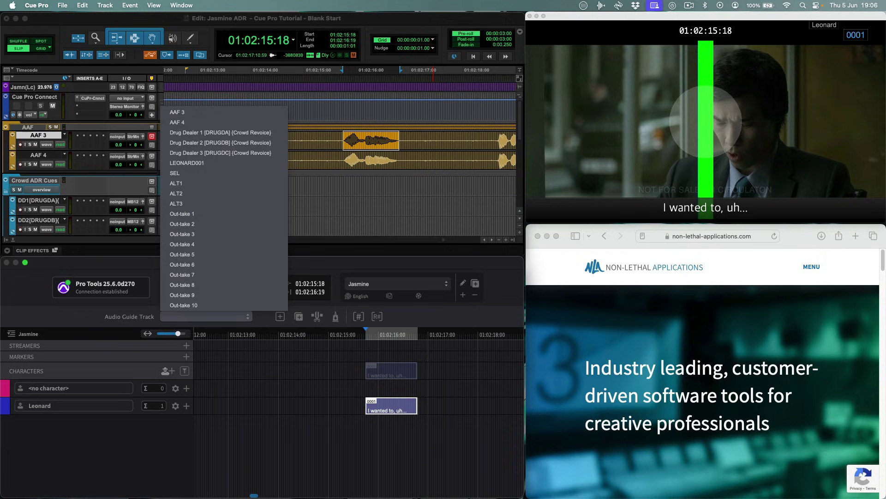
click(205, 116)
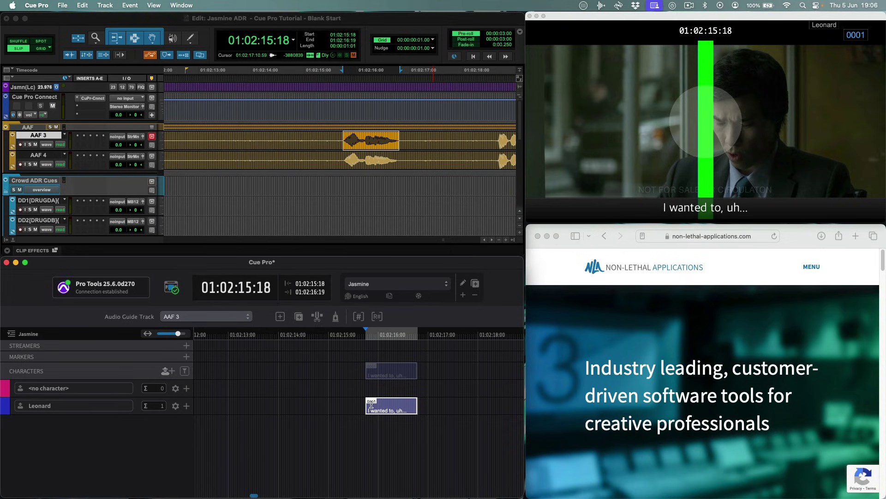
drag(370, 403, 417, 406)
click(397, 410)
key(space)
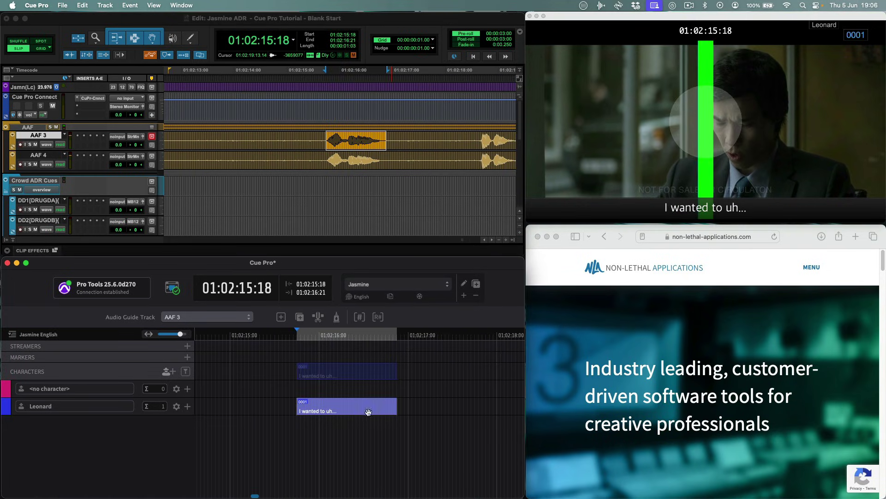
Scrub to Leonard's next line and create an ADR cue from 01:02:18:14 to 01:02:20:10 with the text "apologise, for last night".
click(478, 406)
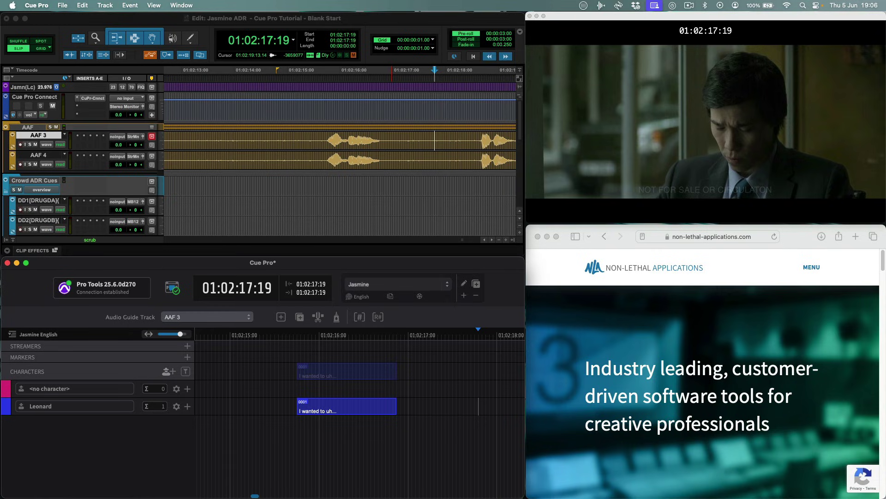
key(space)
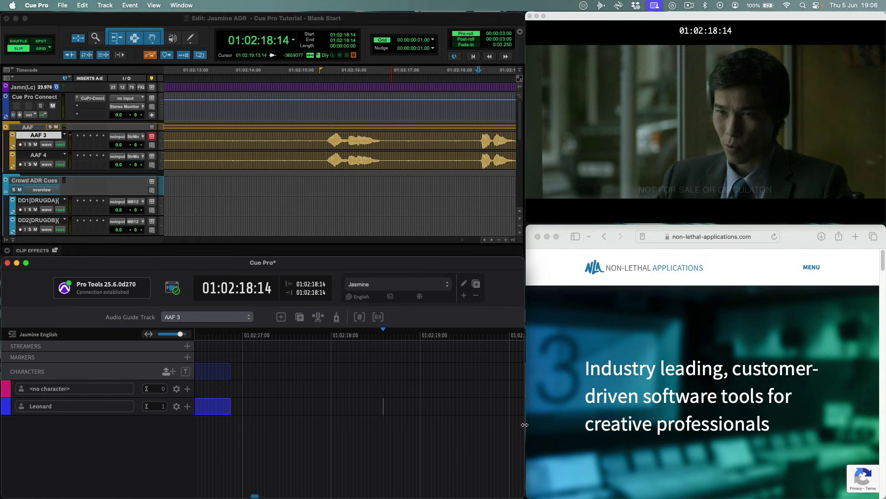
click(502, 401)
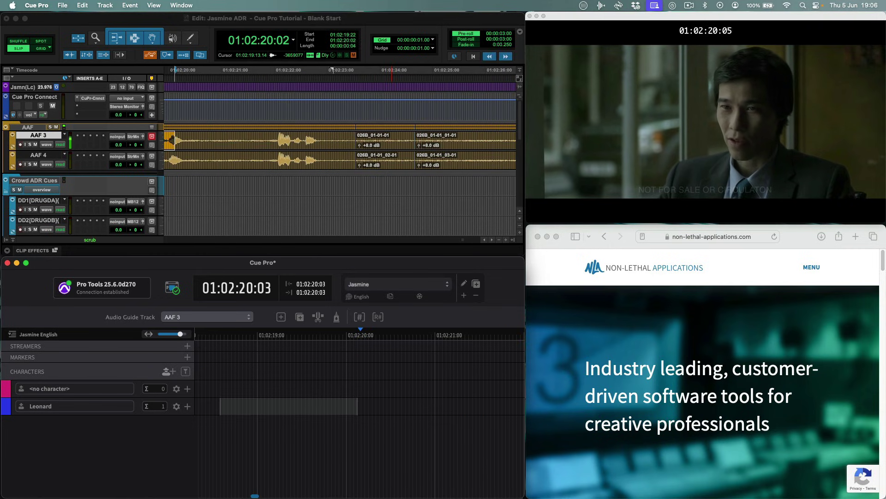
drag(376, 406, 384, 406)
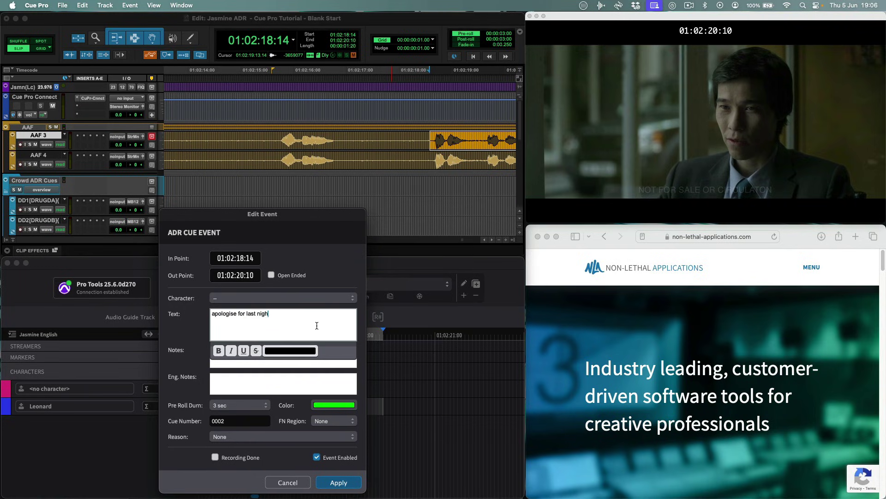
text(,)
click(229, 353)
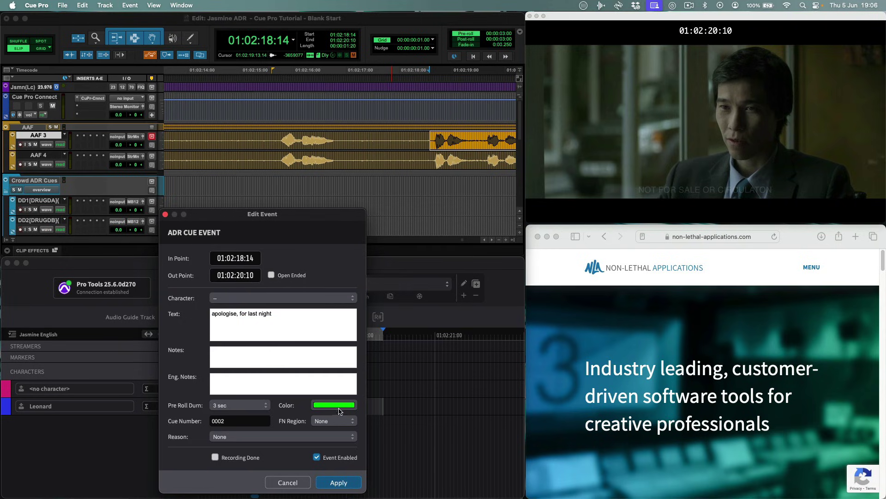
Set the "apologise, for last night" cue's reason to Noisy Background (LR1), apply the edit and select the cue.
click(222, 437)
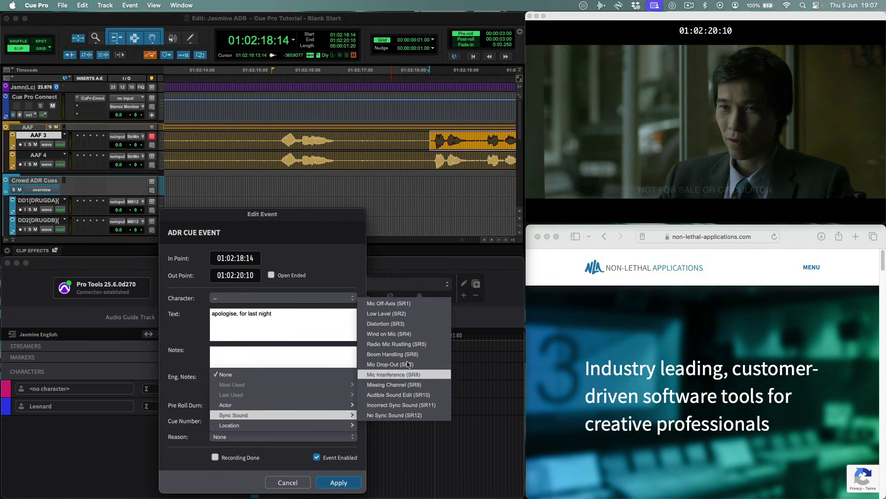
mouse_move(293, 425)
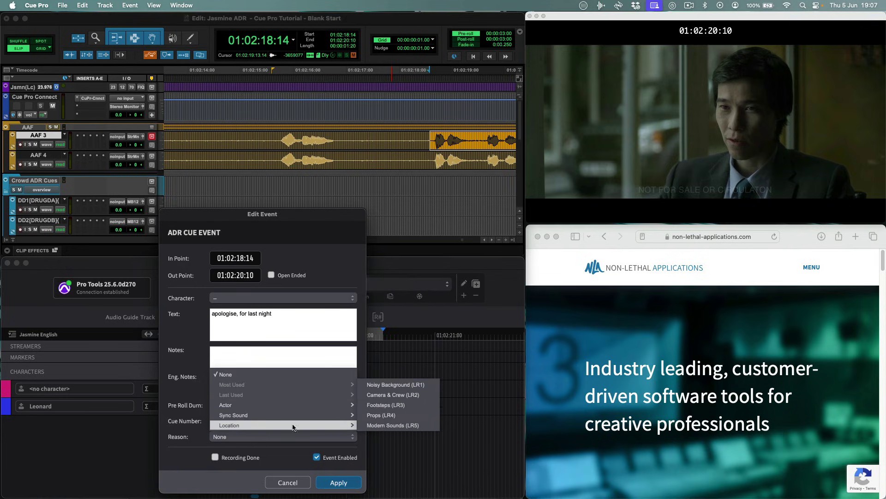
click(412, 385)
click(326, 480)
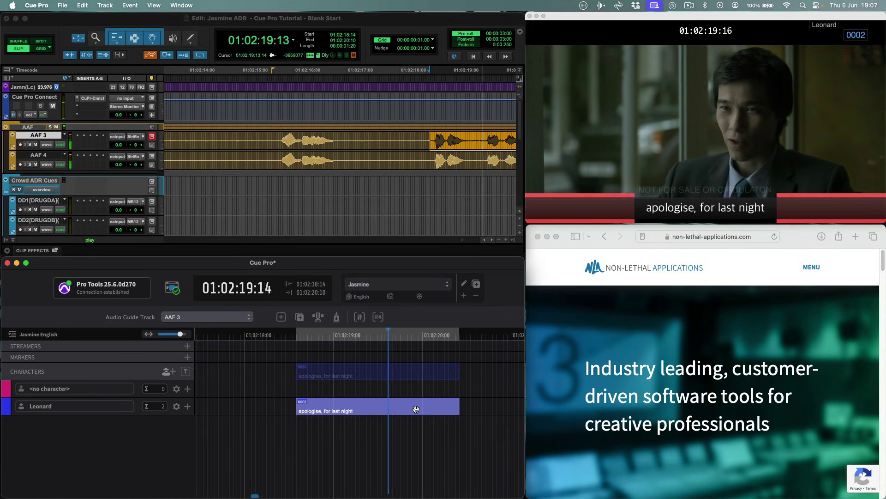
click(416, 409)
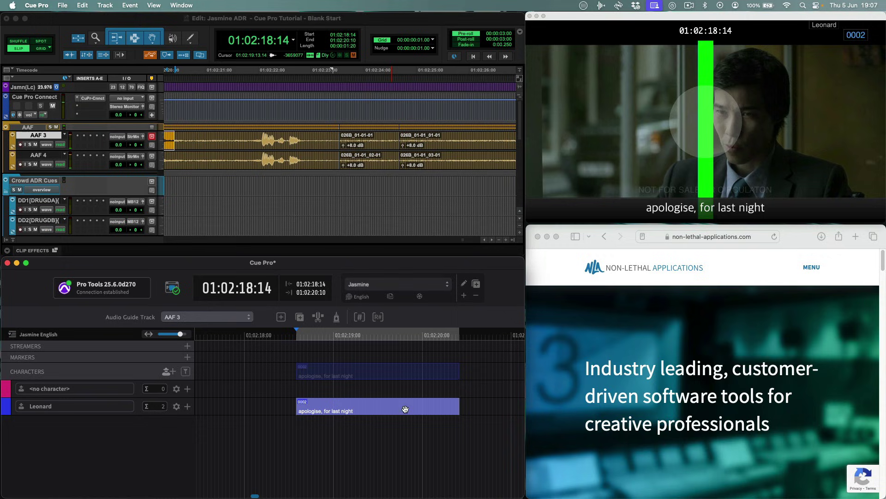
Split the "apologise, for last night" cue at 01:02:19:14, dividing the text between "apologise," and "for last night".
mouse_move(405, 403)
mouse_down()
mouse_move(396, 402)
mouse_move(434, 402)
mouse_move(370, 406)
mouse_move(395, 406)
mouse_move(385, 406)
mouse_up()
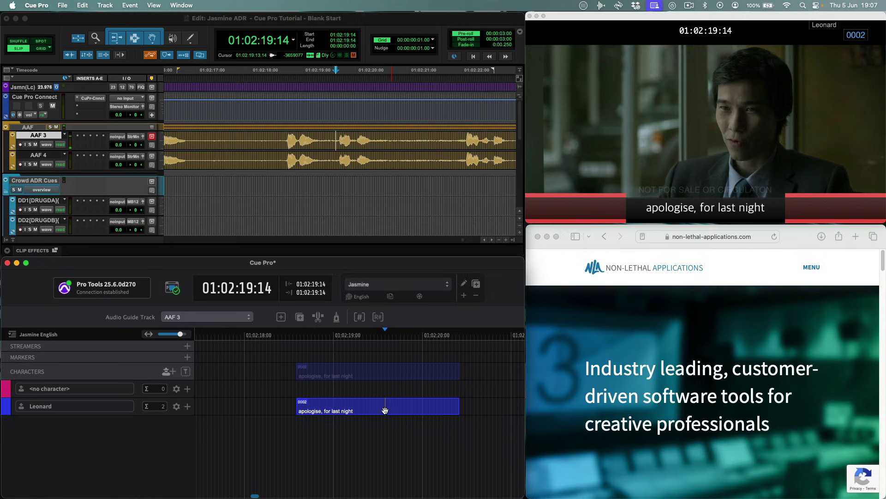
key(super+e)
click(429, 237)
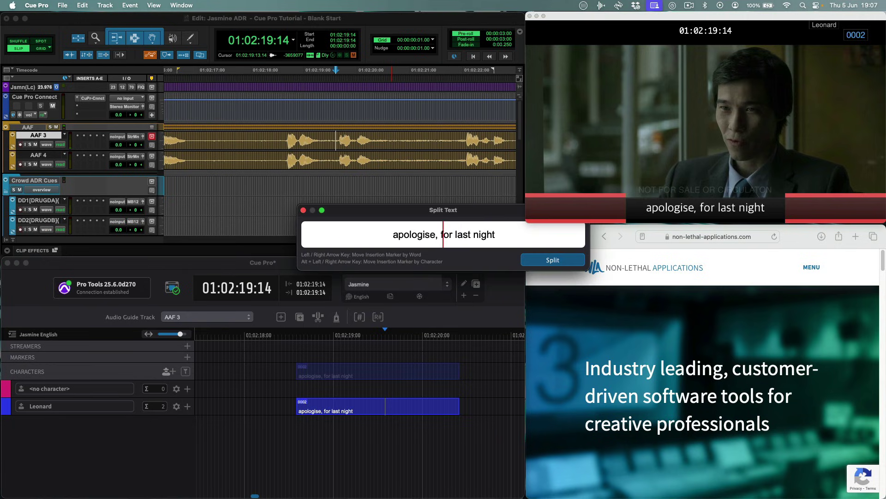
click(552, 260)
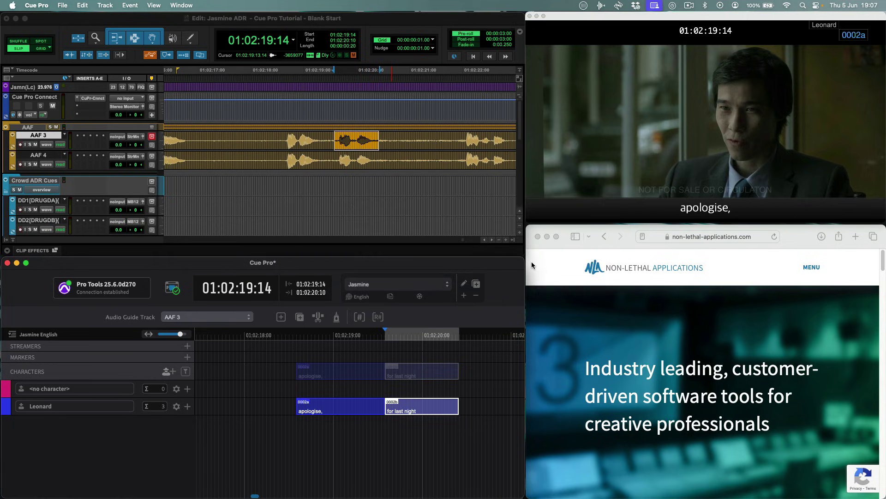
Select both halves of Leonard's split cue and play them through together.
click(354, 407)
shift+click(407, 412)
key(space)
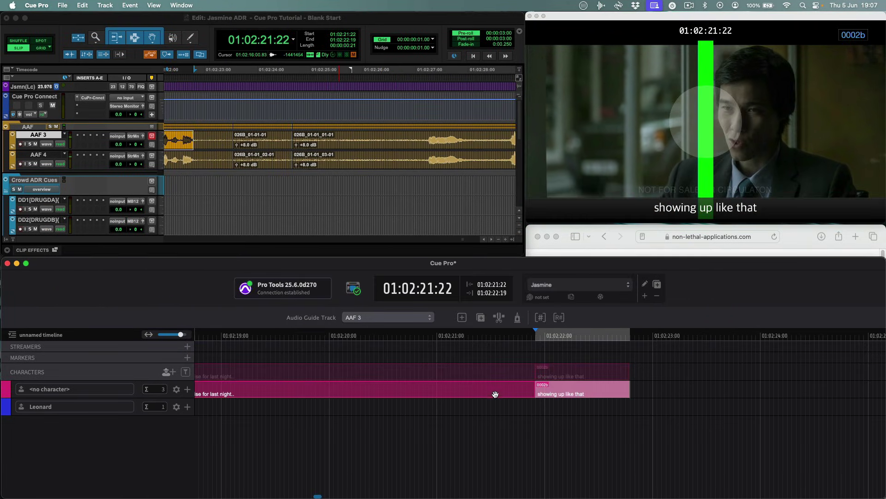
shift+click(495, 394)
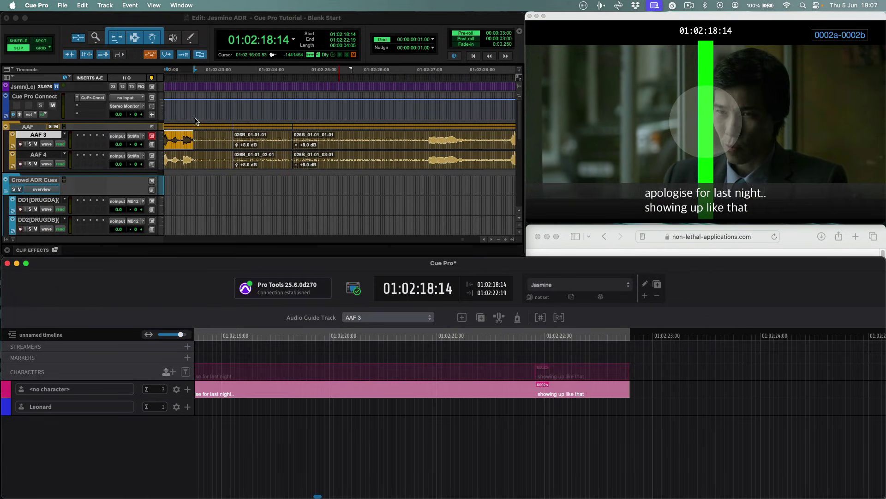
Open the script import and mark the "LEONARD" line as Character and "I was just really... sad. I wasn't" as Text.
click(130, 5)
click(137, 111)
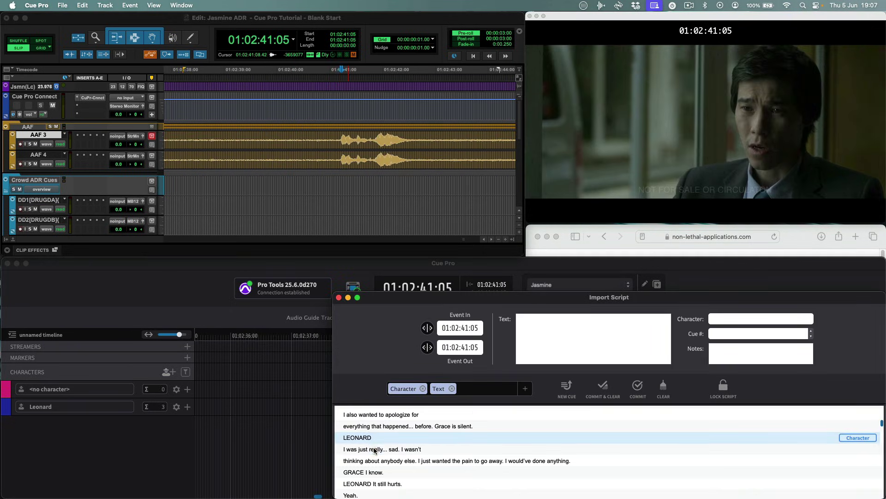
click(375, 450)
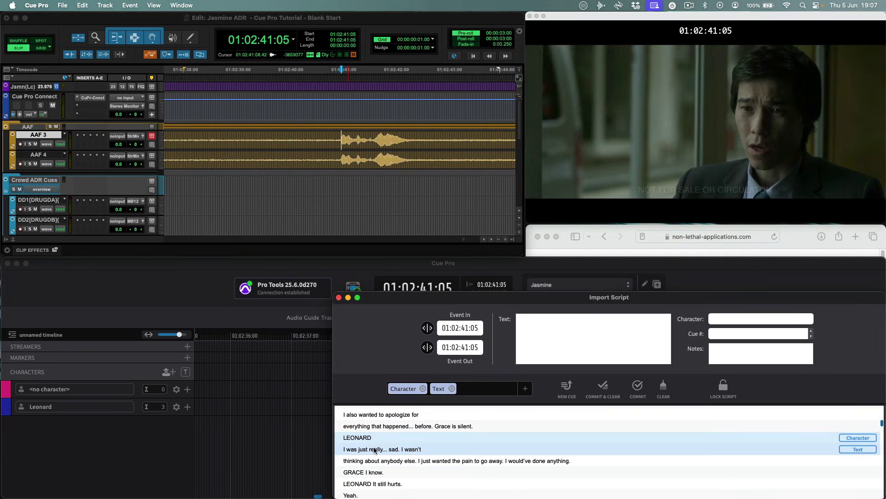
In Pro Tools, scrub to the start of Leonard's line and select it on AAF 3 from 01:02:41:05 to 01:02:47:15.
click(340, 141)
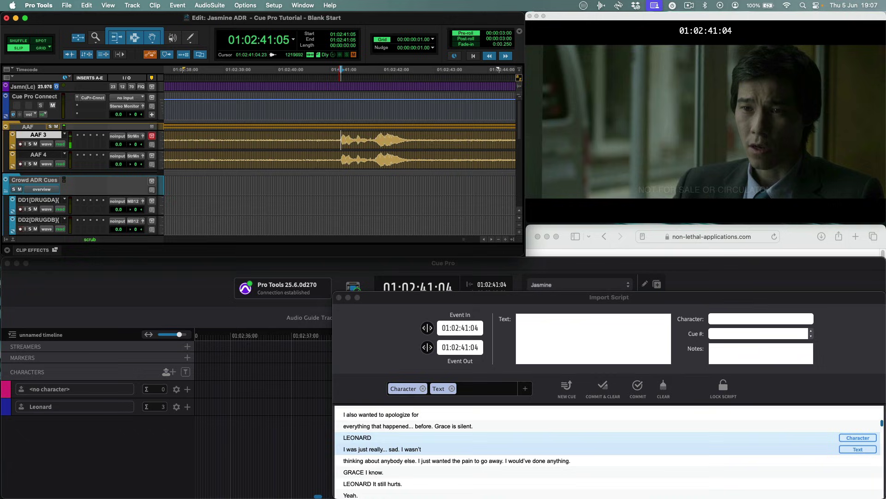
drag(341, 140, 433, 140)
drag(379, 140, 503, 140)
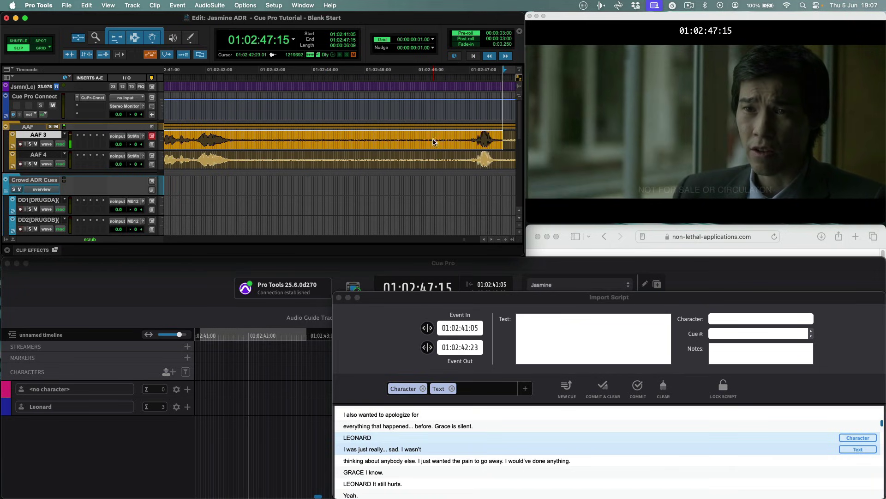
Fill a new cue from the marked script lines and shorten its text to "I was just really... sad.".
click(566, 389)
drag(584, 319, 617, 319)
key(BackSpace)
key(BackSpace)
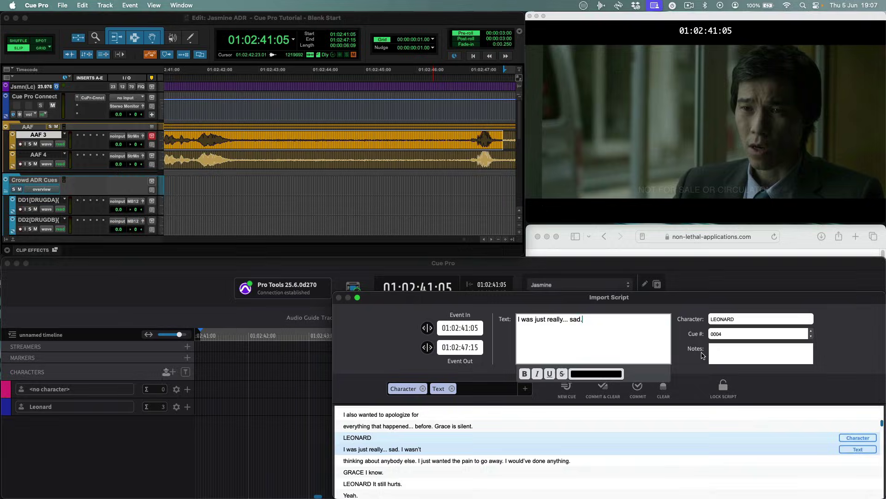
click(697, 381)
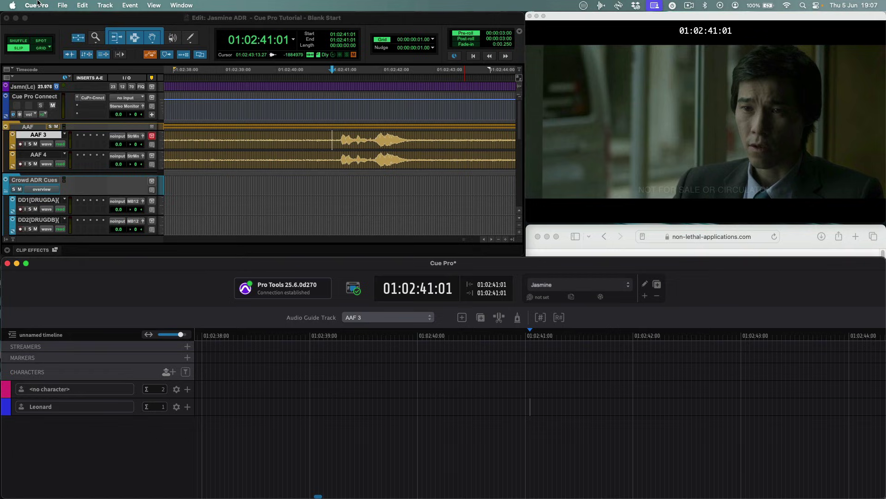
Review the overlay preferences, including the ADR Cue settings for secondary preroll, progress bar, character/actor and cue number.
click(37, 6)
click(42, 31)
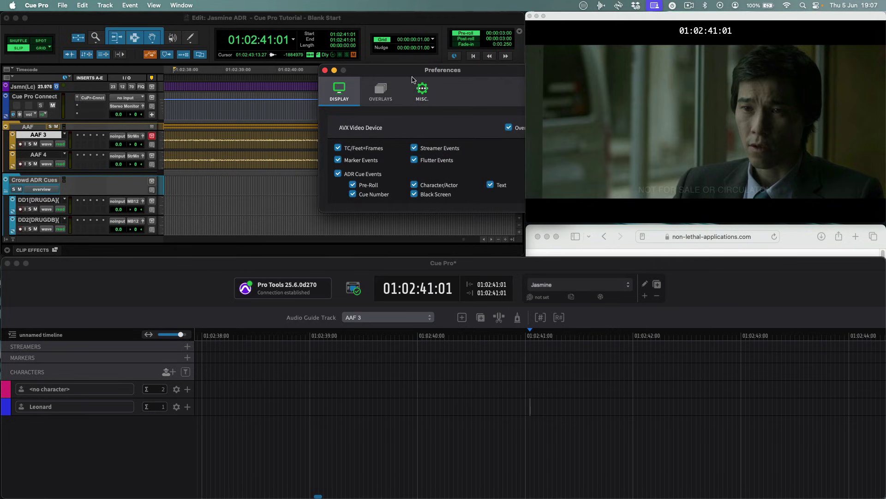
drag(398, 70, 284, 122)
click(266, 144)
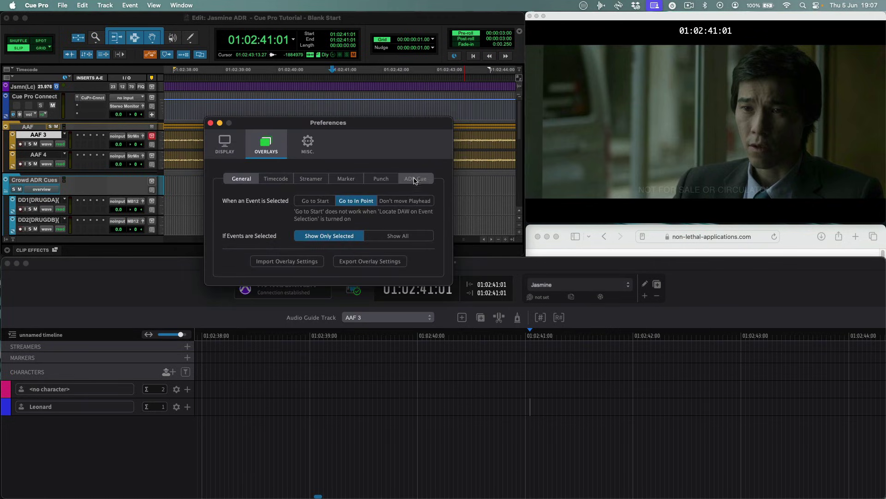
click(226, 261)
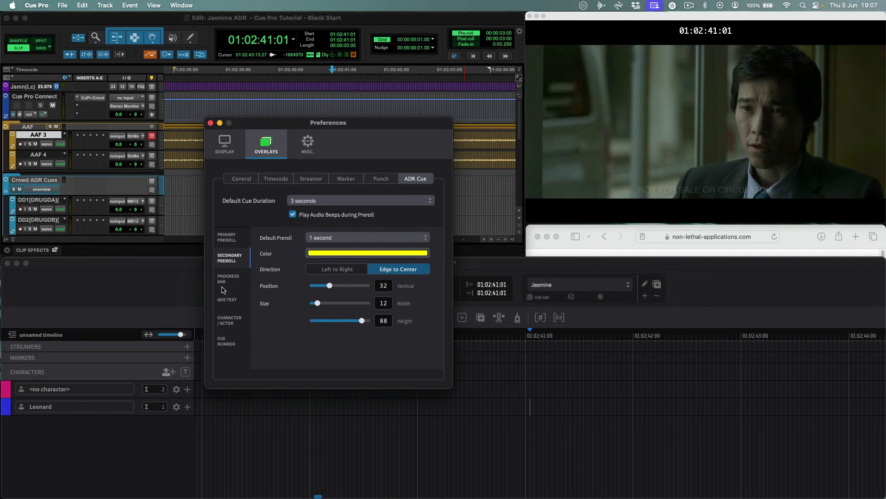
click(224, 283)
click(229, 323)
click(228, 350)
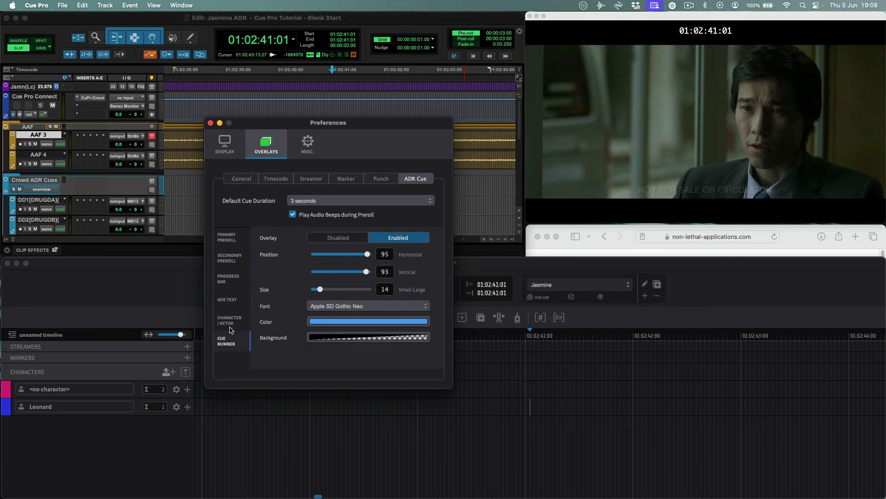
click(241, 179)
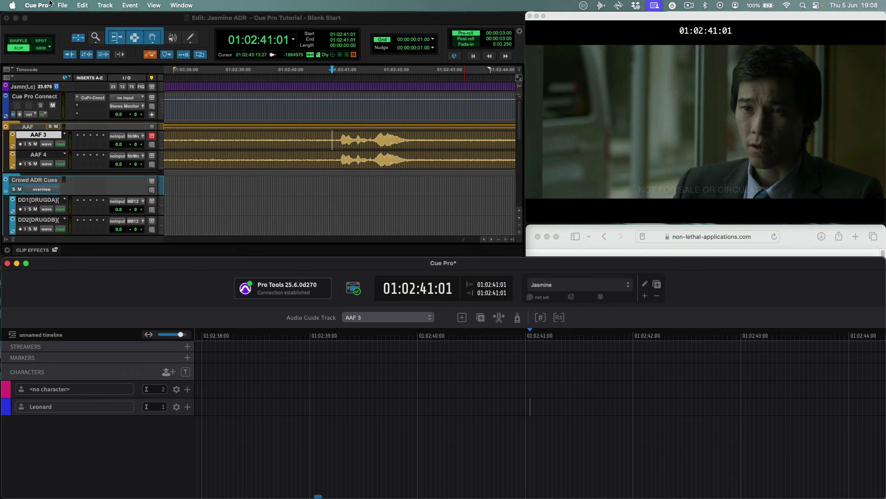
Start an event import from the file "Jasmine - Main character ADR Cues.csv" in the Bulk ADR Cue Imports folder.
click(64, 5)
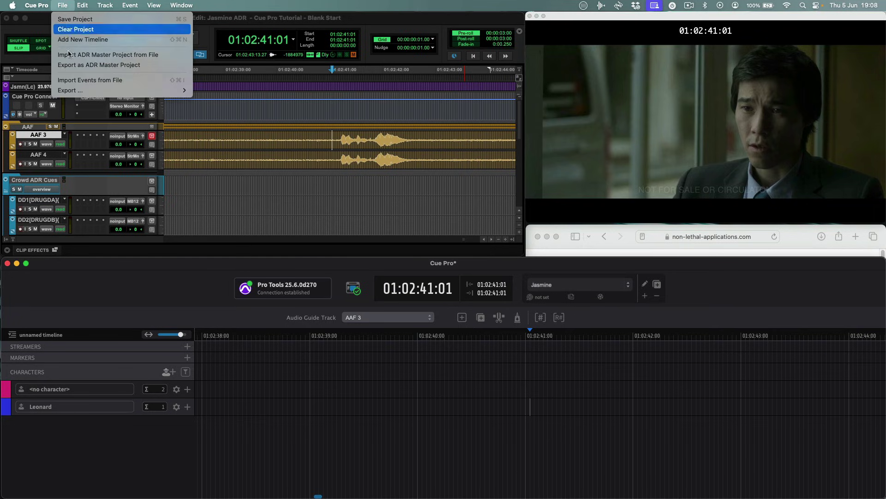
click(87, 80)
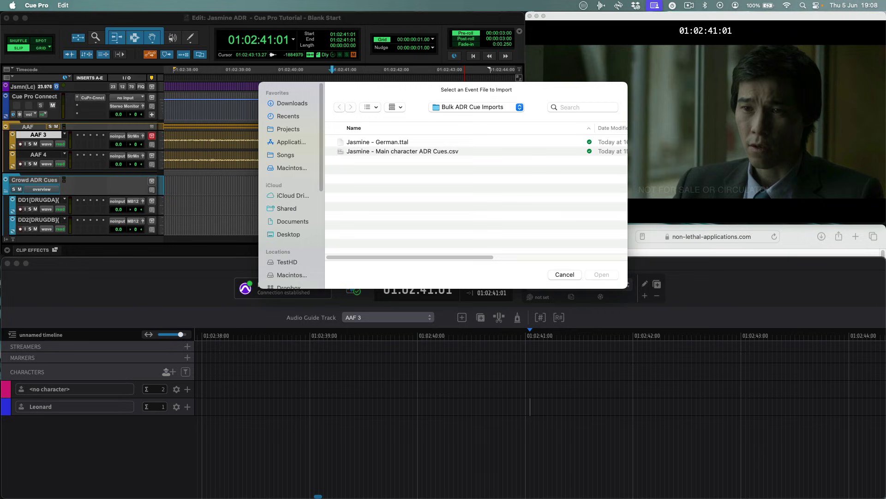
click(402, 152)
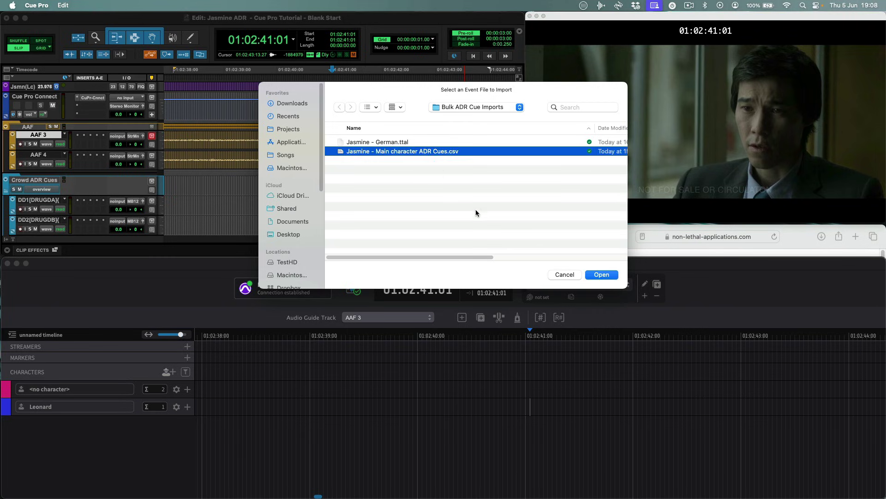
click(600, 274)
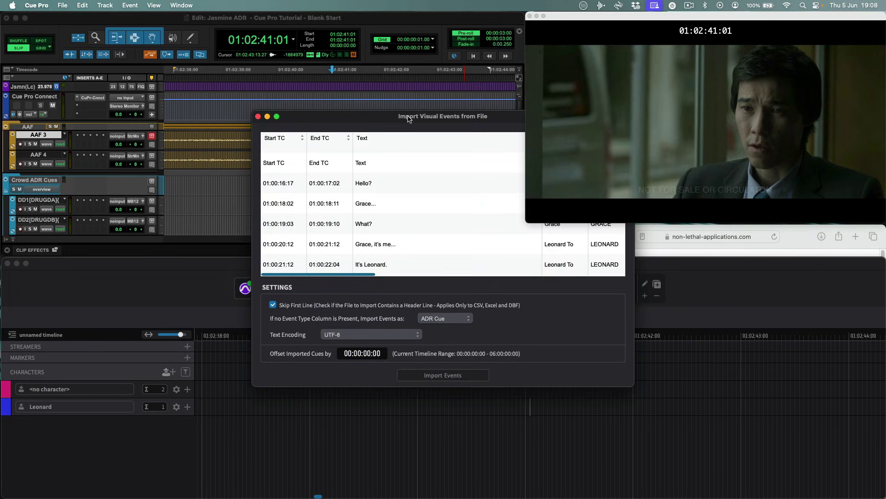
Look across the columns in the import preview and import the events as ADR cues, skipping the header line.
drag(408, 120, 233, 152)
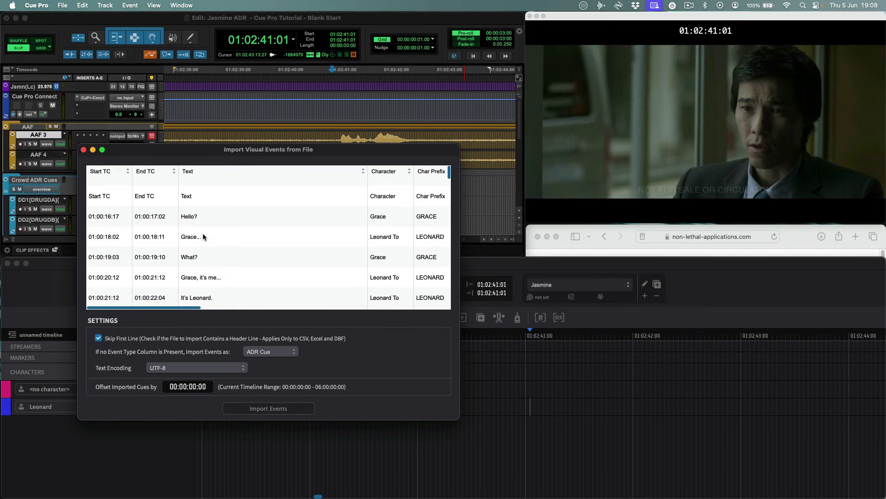
scroll(164, 208, right, 10)
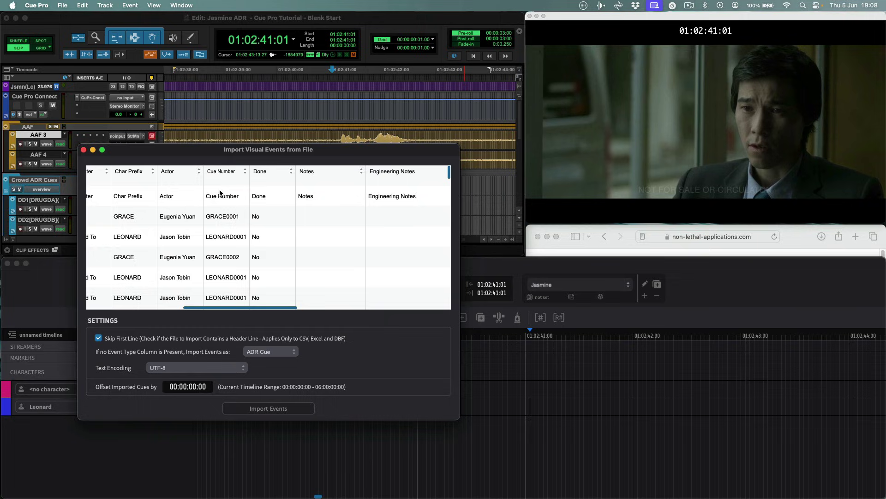
drag(279, 309, 142, 315)
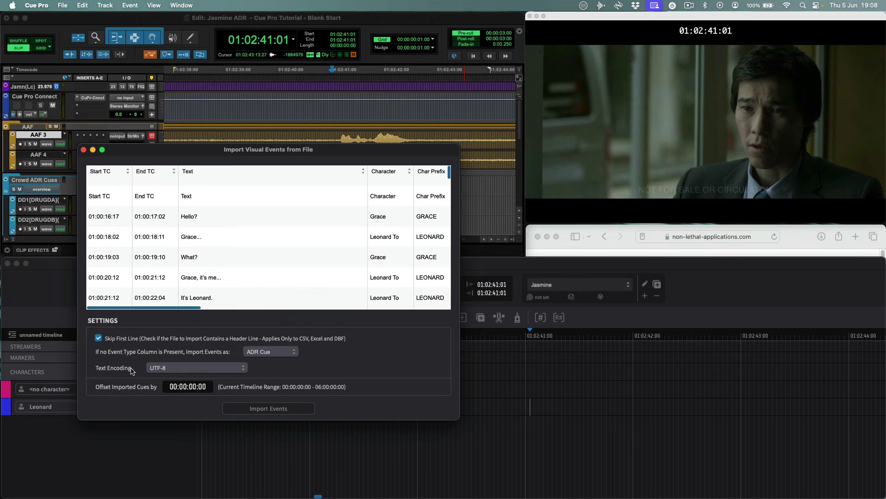
click(289, 409)
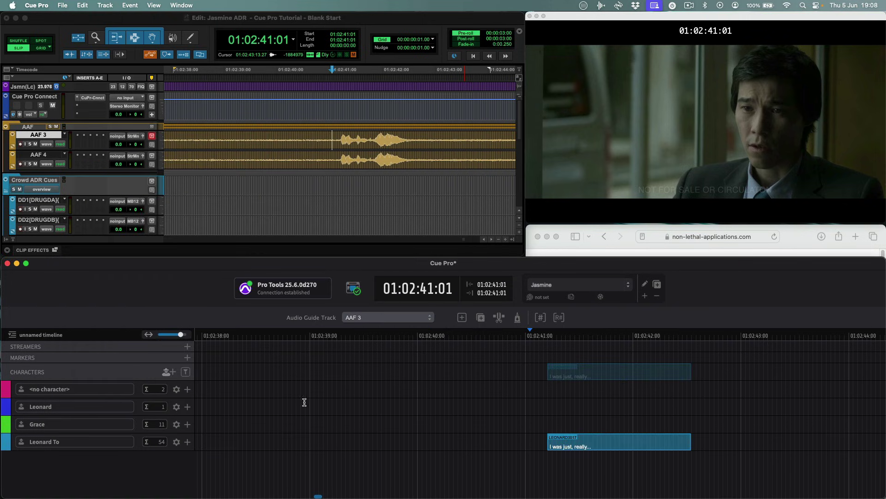
Step through the imported Leonard To cues to "...sad," and through Grace's cues to "Did they ever catch who did it?".
click(498, 435)
key(Tab)
key(Tab)
key(Tab)
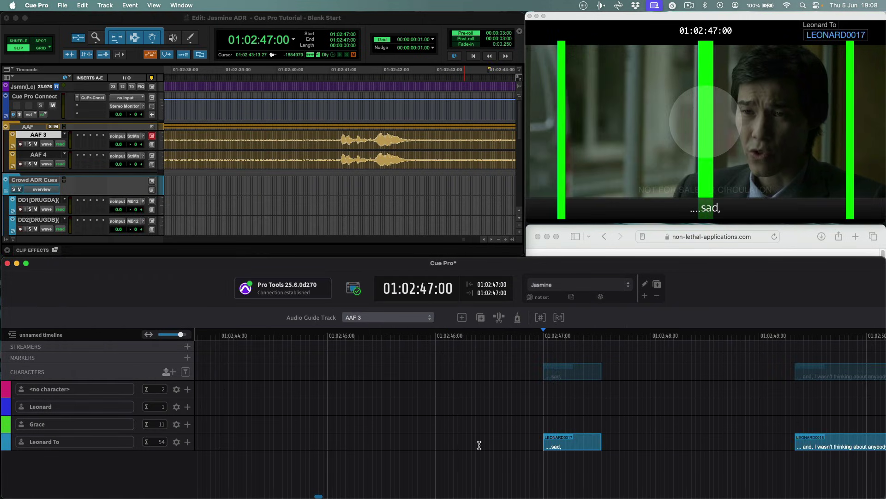
click(250, 416)
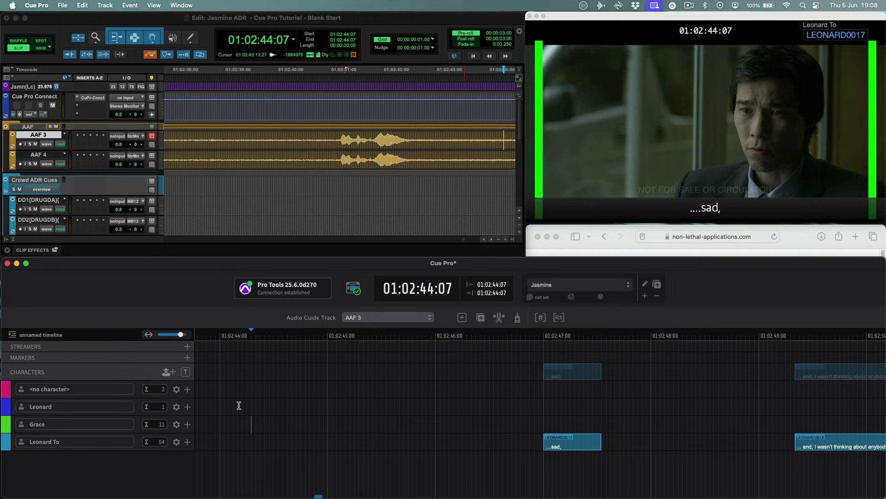
key(Down)
key(Down)
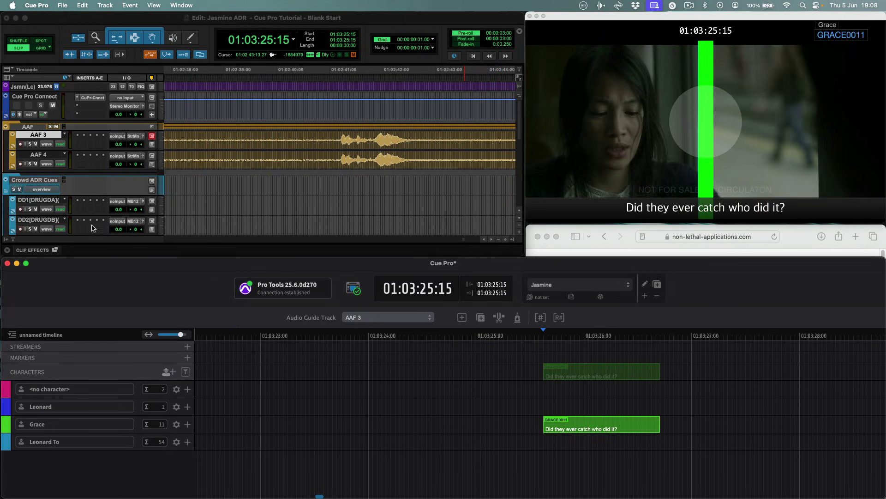
In Pro Tools, select across crowd tracks DD1 to DD3, locate their first clips at 01:04:19:11, and return to Cue Pro.
click(193, 209)
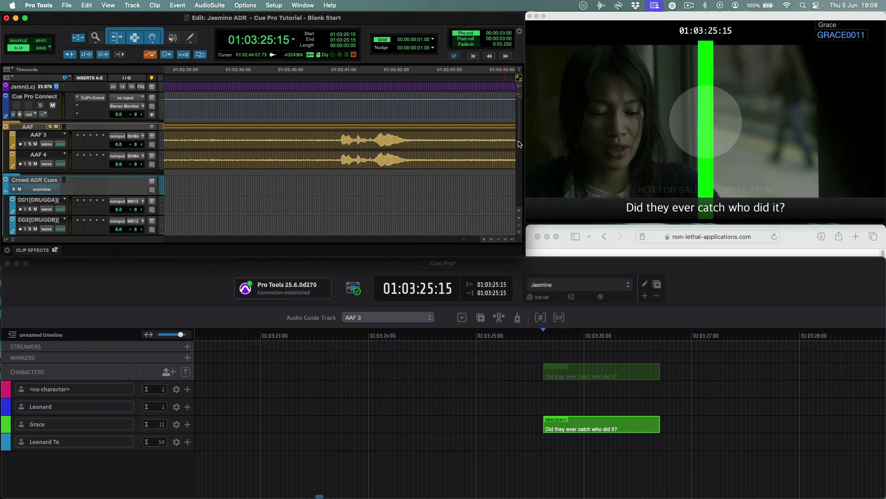
scroll(520, 131, down, 3)
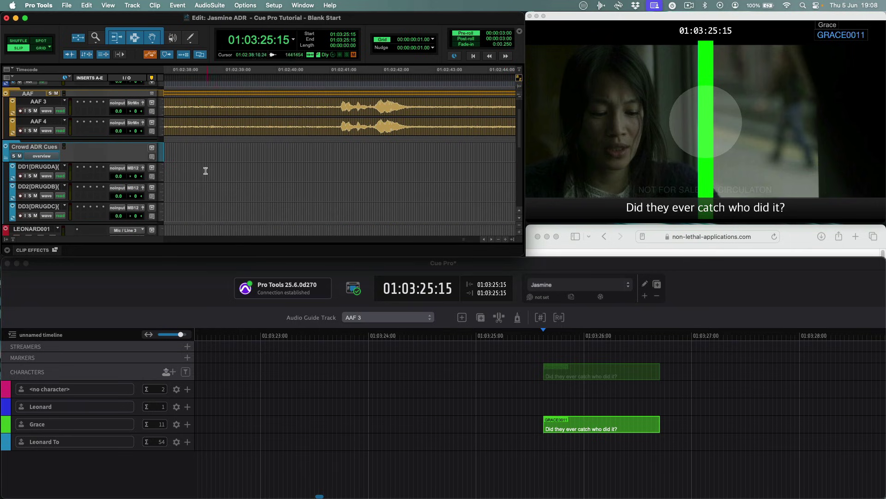
drag(207, 170, 237, 211)
key(Tab)
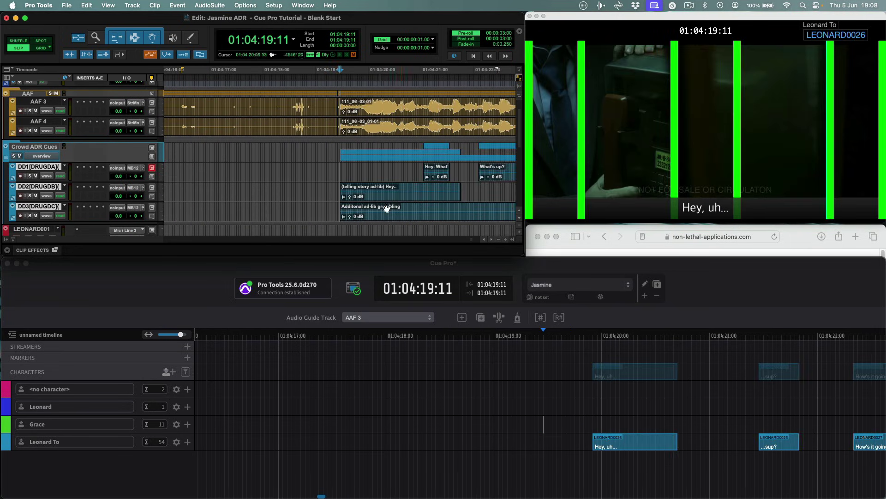
key(super+Tab)
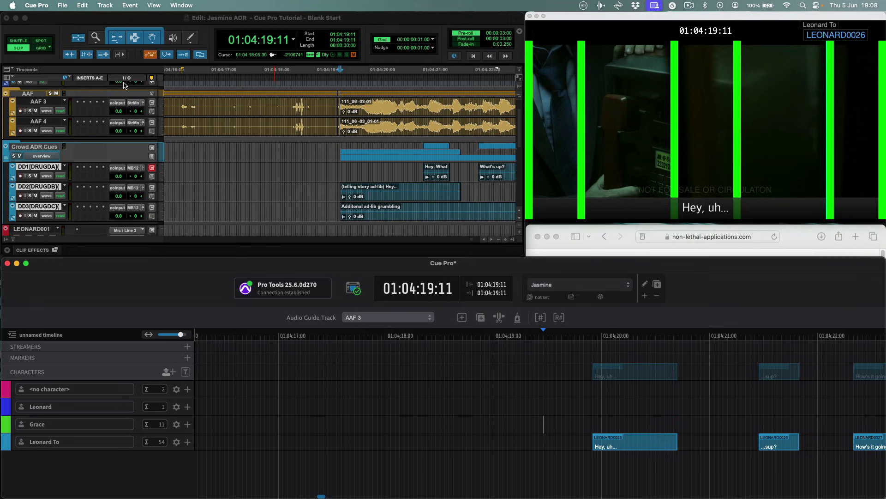
Create ADR cues from the clip groups on the selected Pro Tools crowd tracks and review the resulting Drug Dealer cues along the timeline.
click(105, 5)
mouse_move(129, 6)
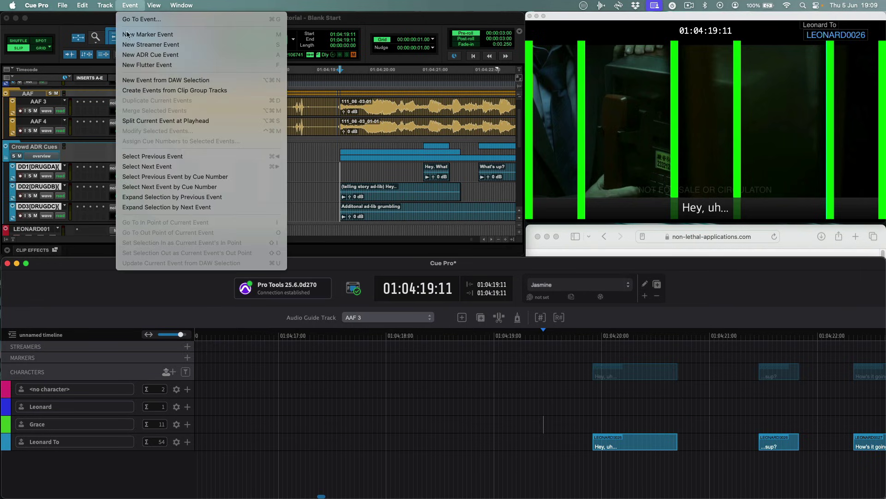
click(138, 80)
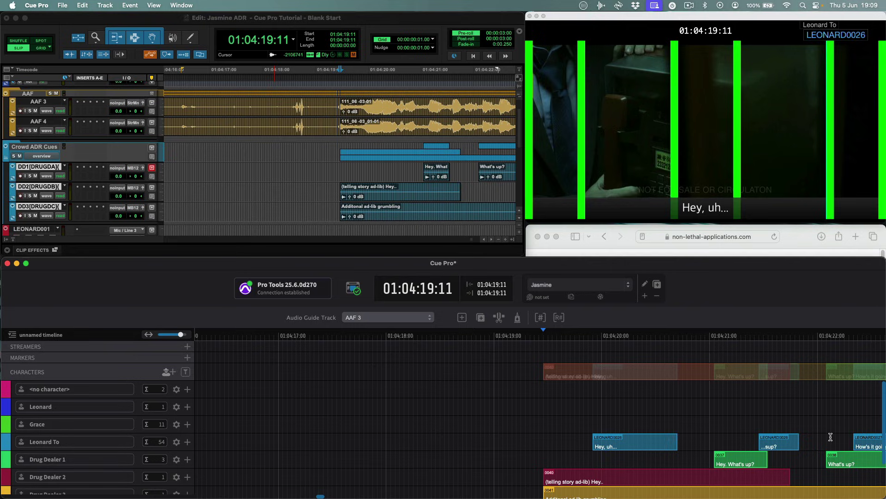
drag(838, 437, 403, 434)
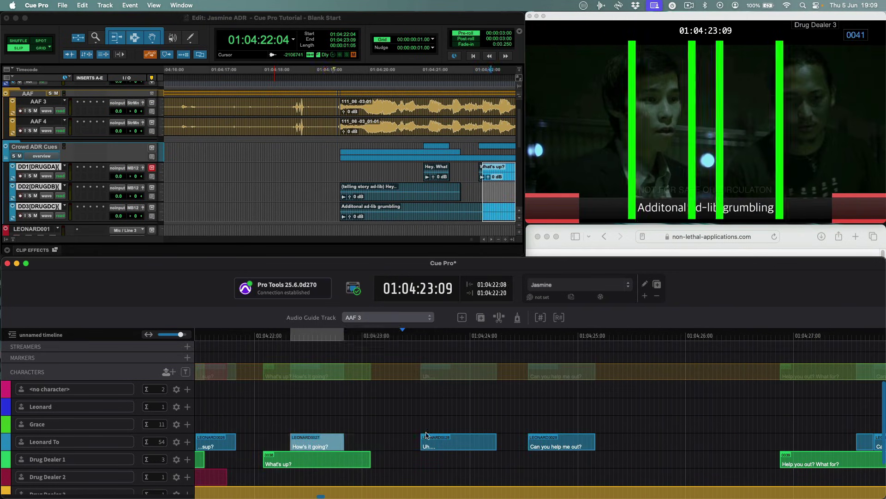
click(442, 422)
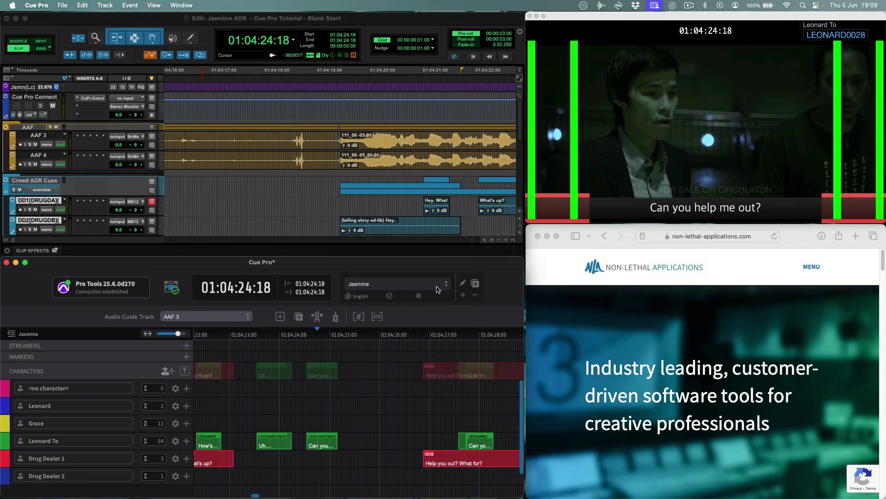
Add a new timeline and import the events from "Jasmine - German.ttal" as ADR cues.
click(463, 295)
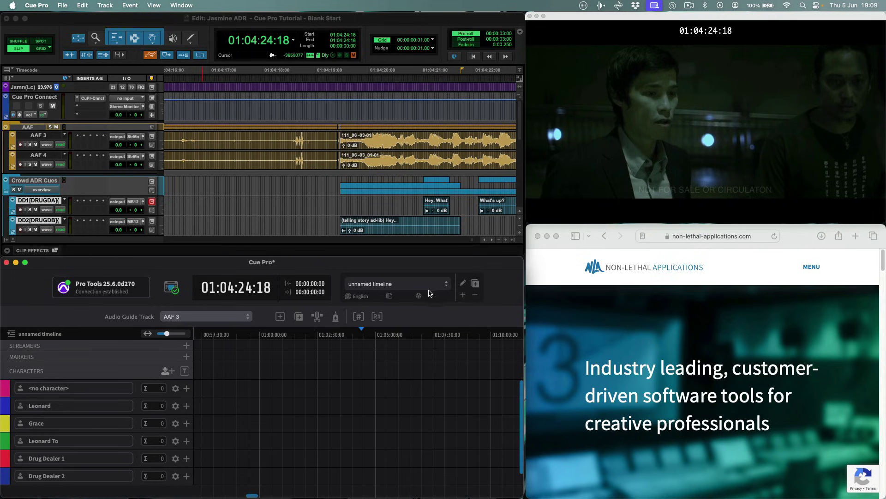
click(67, 5)
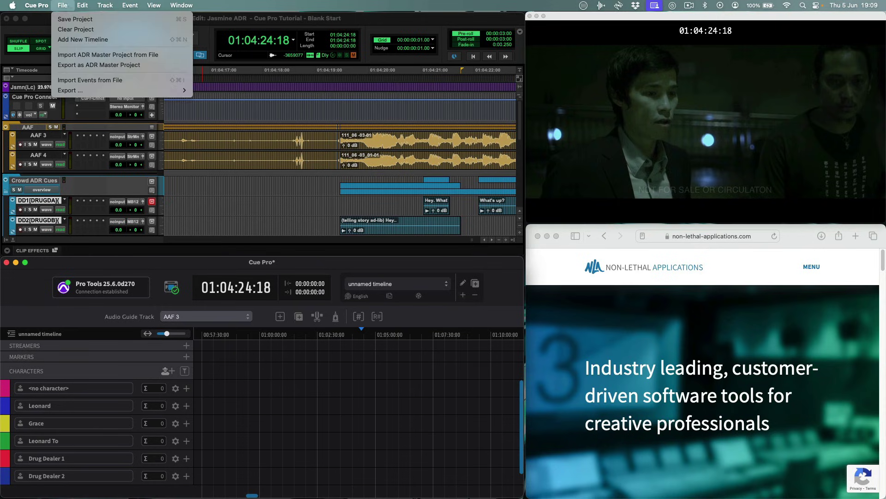
click(85, 81)
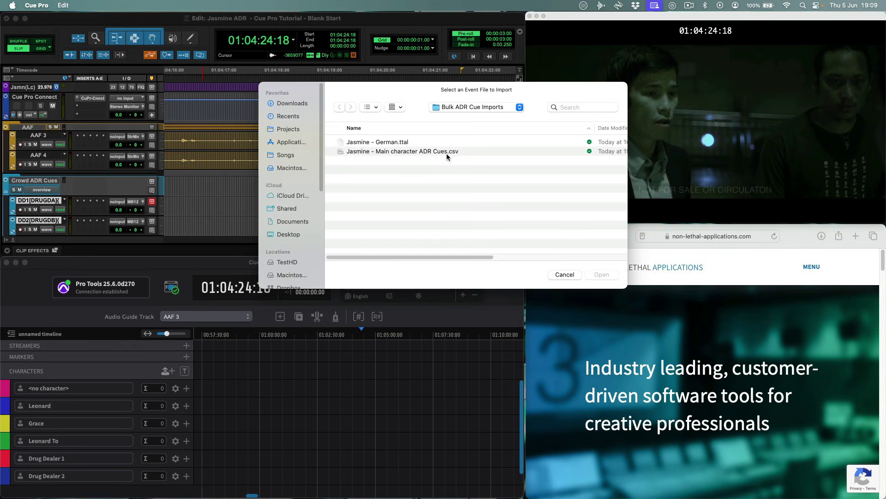
click(408, 143)
click(601, 274)
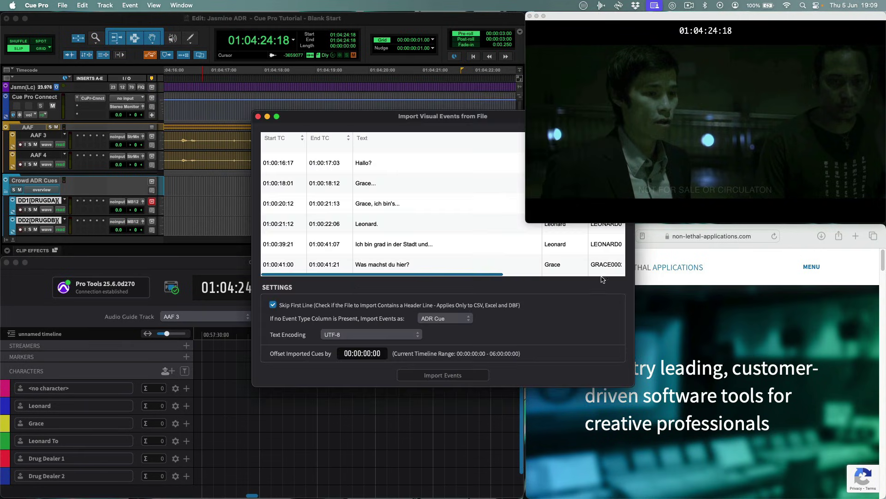
click(430, 377)
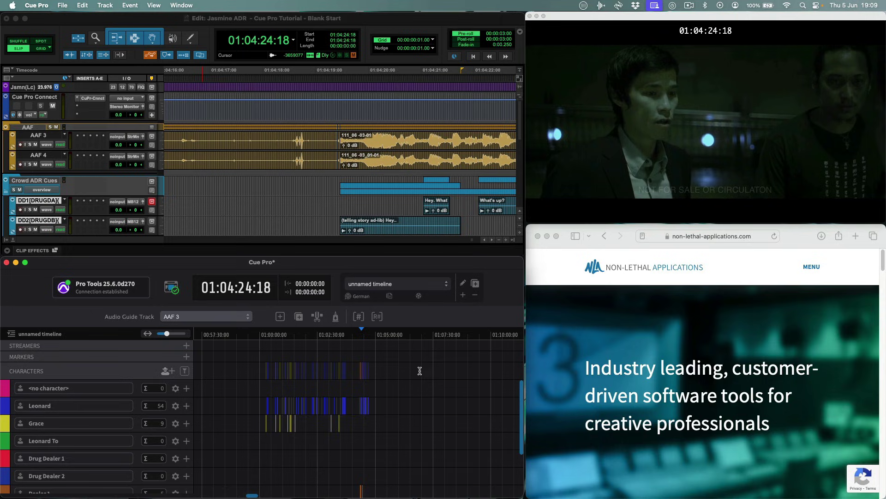
Locate Leonard's cue "Ich bin grad in der Stadt und...", and step ahead to "Weiß nicht, ich... ich hab nur jemanden zum Reden gebraucht.".
click(273, 403)
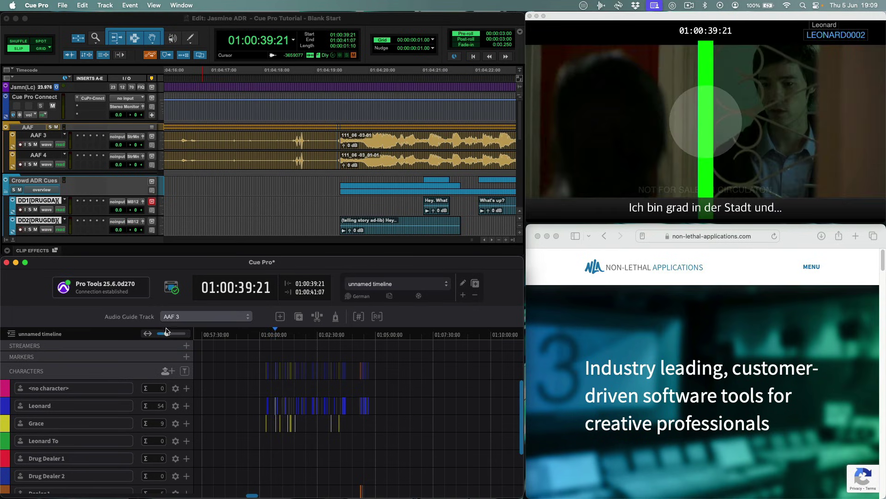
drag(166, 332, 178, 333)
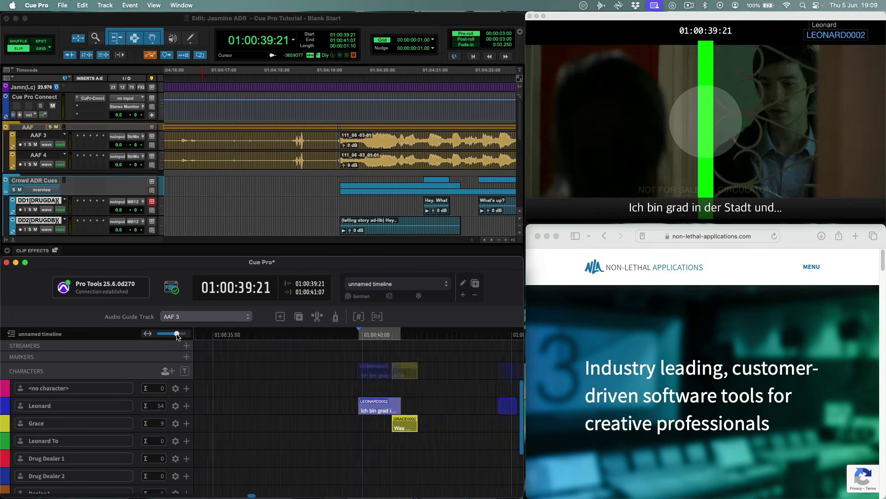
click(430, 401)
key(Tab)
key(Tab)
key(Tab)
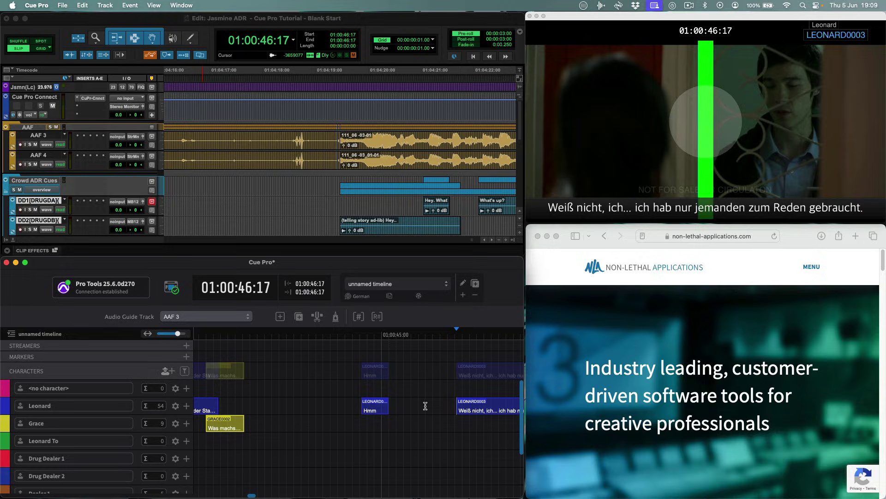
Switch between the English Jasmine timeline and the German unnamed timeline, stepping through their cues to "mm" at 01:01:02:21.
click(429, 286)
click(419, 295)
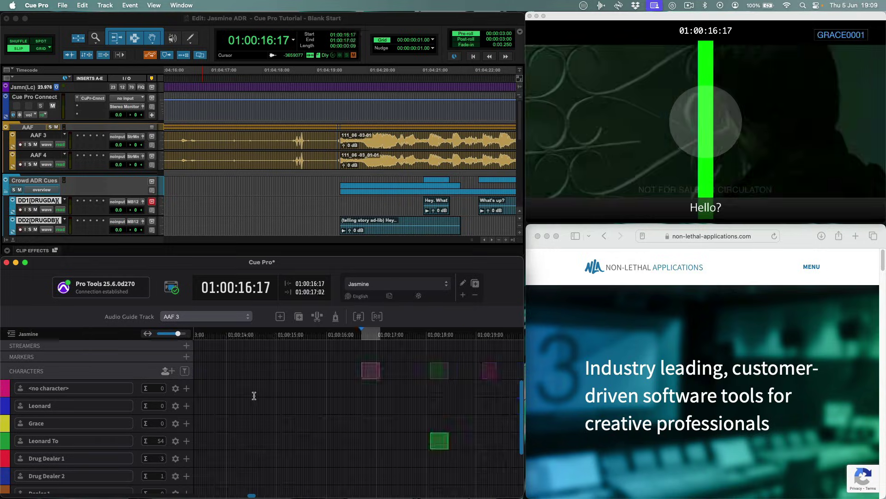
key(Tab)
key(Tab)
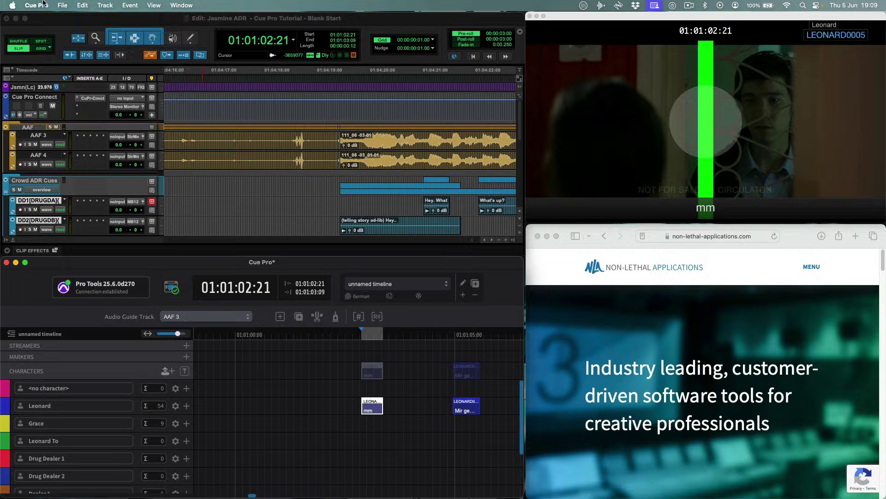
click(62, 5)
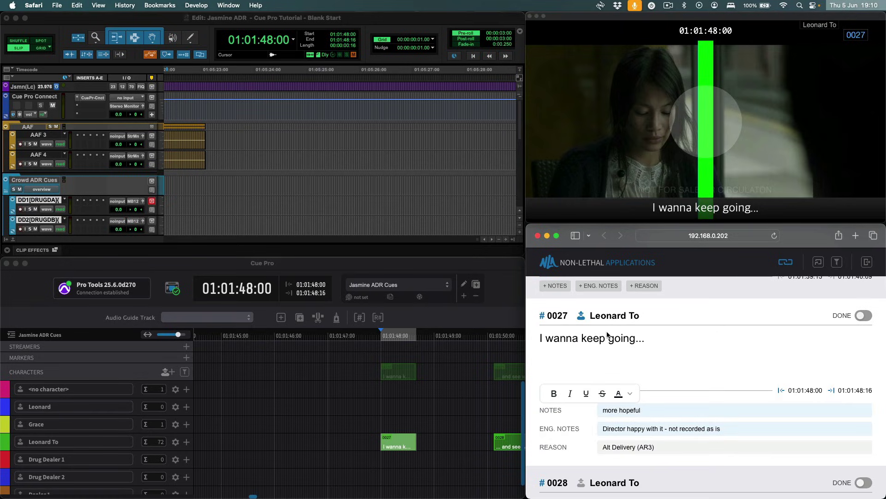
In CueLink, change the text of cue 0027 to "I want to keep going...", and start recording the selected cue in ADR Master.
key(BackSpace)
text(t)
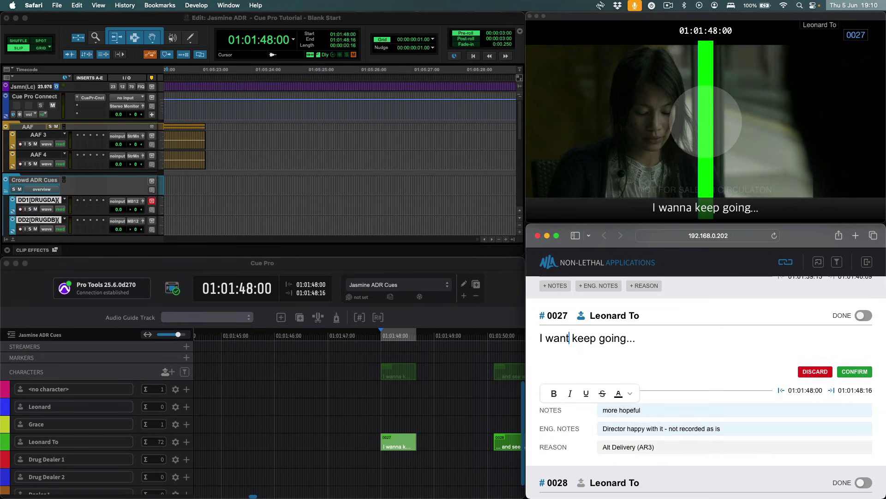
text( to)
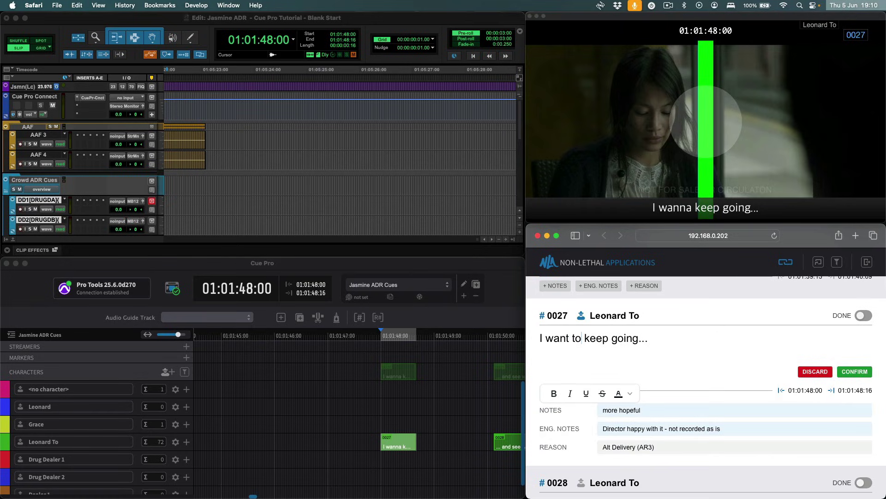
click(852, 372)
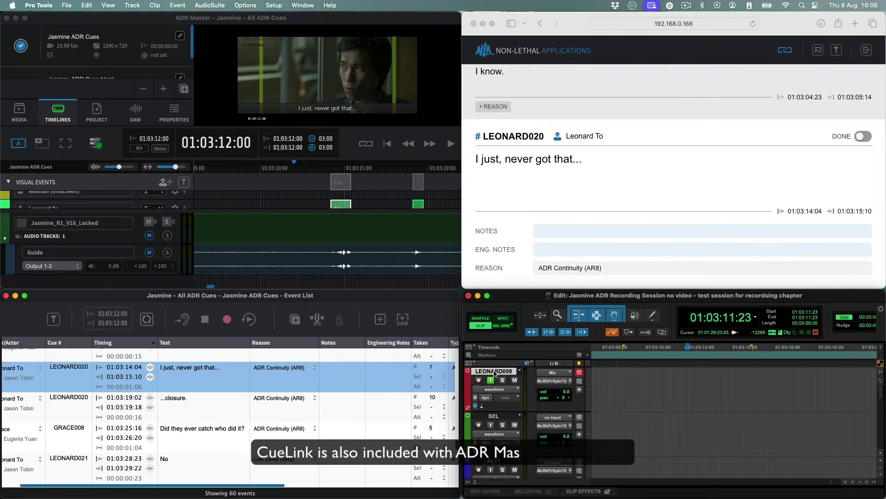
click(226, 319)
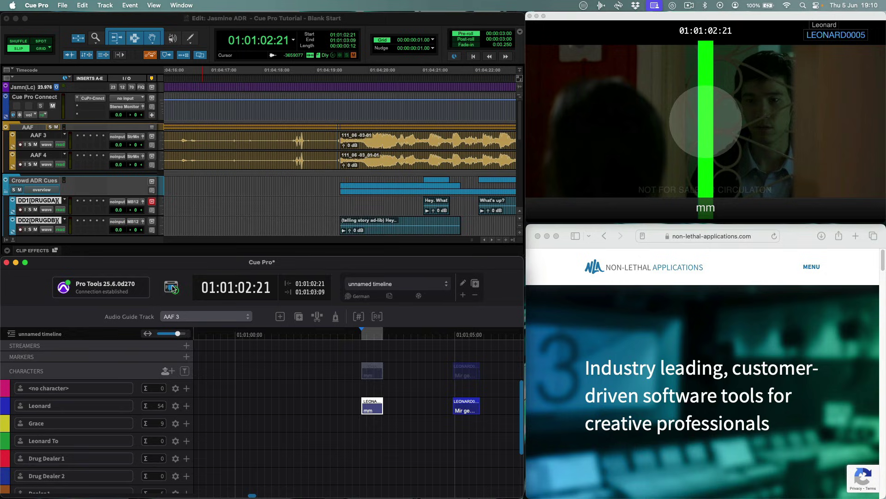
In Cue Pro's CueLink settings, add a second user with the Viewer role and set that user's login code.
click(172, 287)
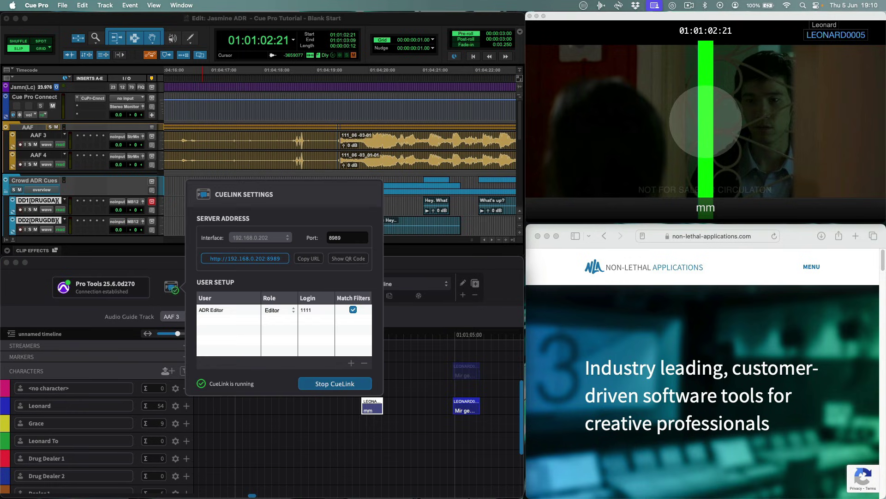
click(350, 363)
click(323, 345)
click(270, 322)
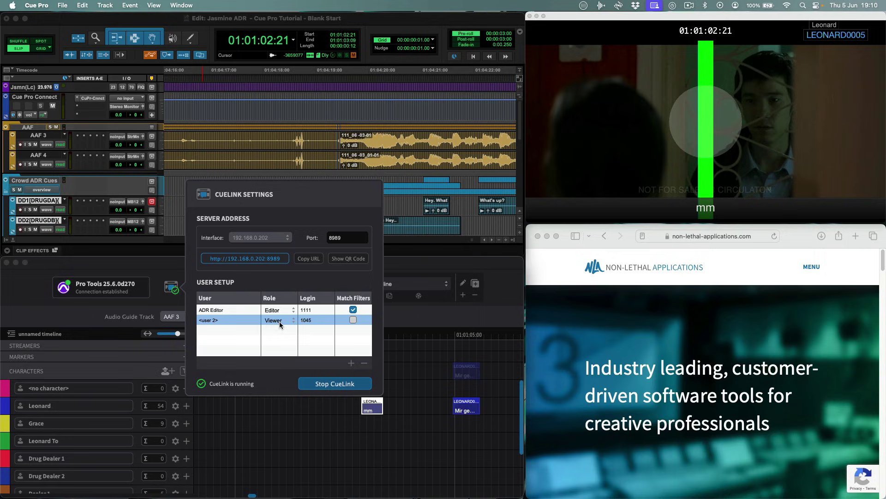
click(280, 322)
click(214, 336)
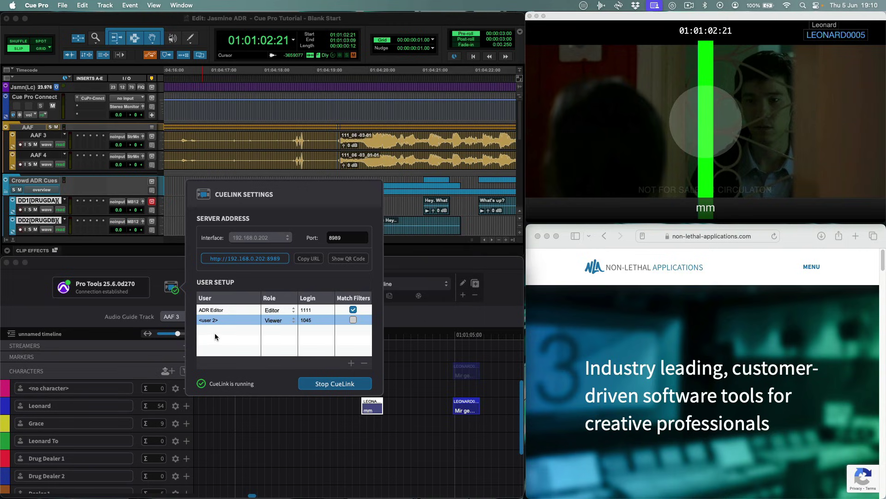
double_click(303, 320)
key(Return)
Show and dismiss the CueLink QR code, open the direct server link in the browser and log in with the login code.
click(344, 260)
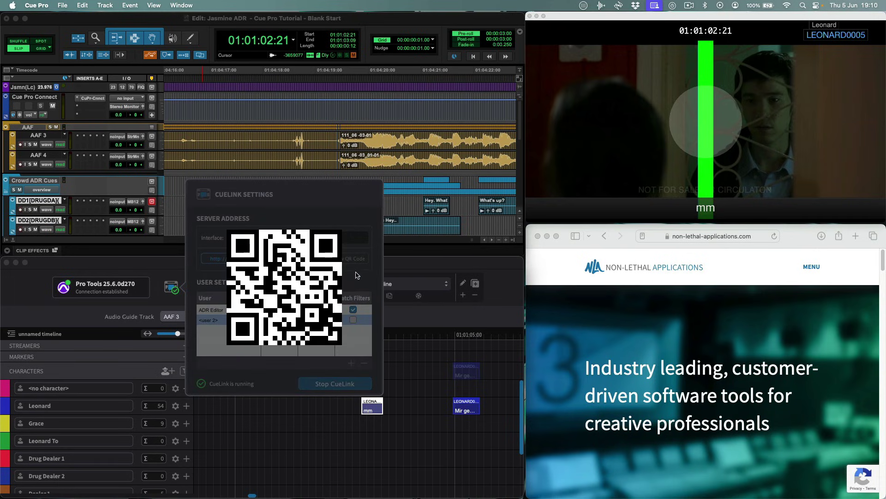
click(356, 275)
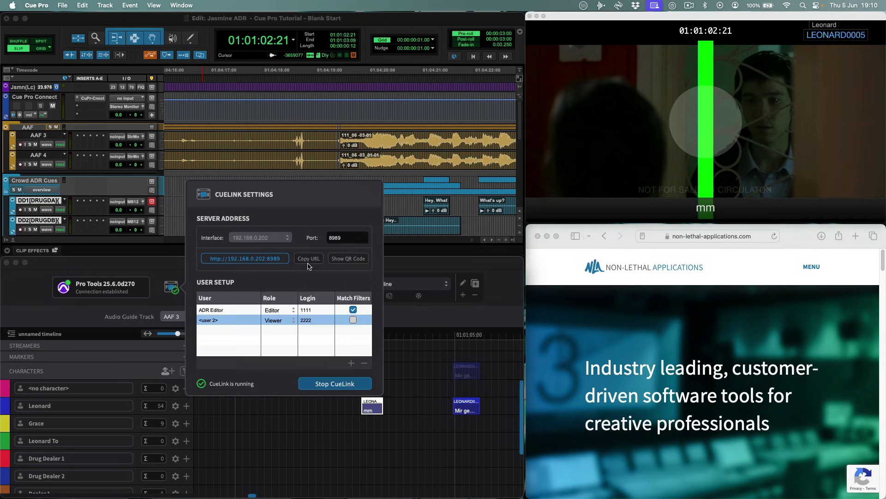
click(259, 259)
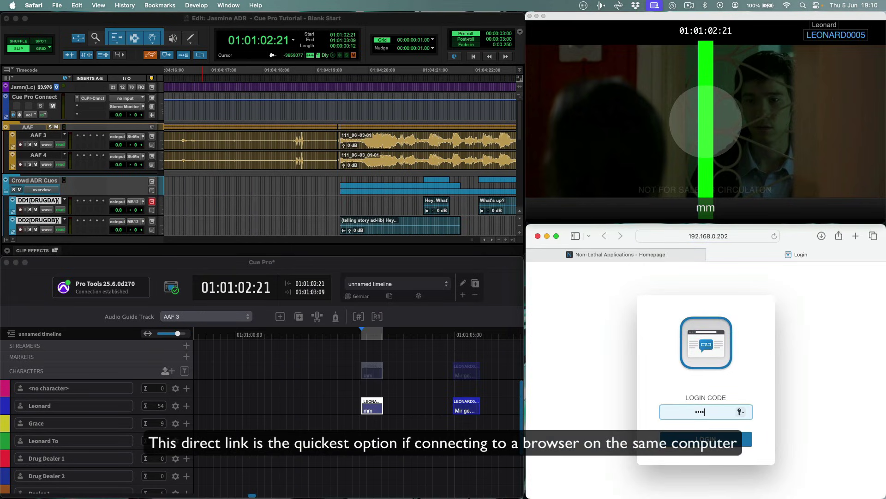
key(Return)
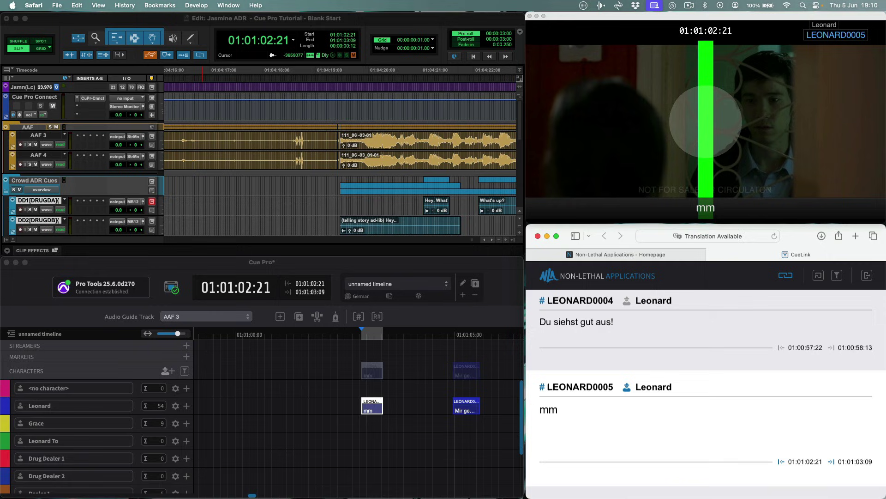
Step through Leonard's German cues to "...oder so?" with CueLink following, and switch Cue Pro to the Jasmine timeline.
key(Down)
key(Down)
key(Down)
key(Down)
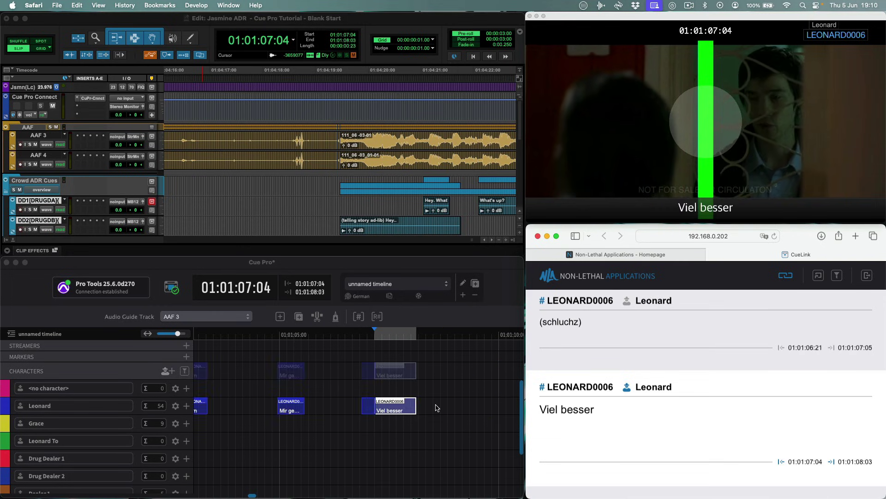
key(Down)
key(Down)
click(387, 284)
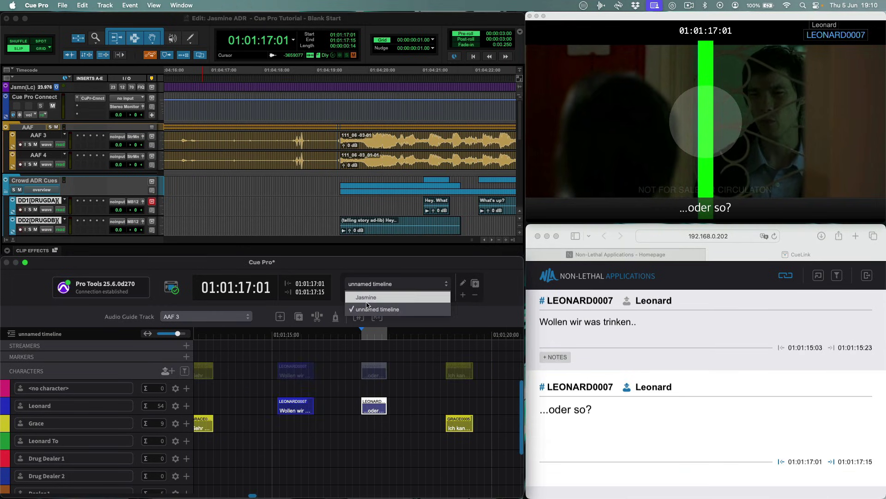
click(368, 298)
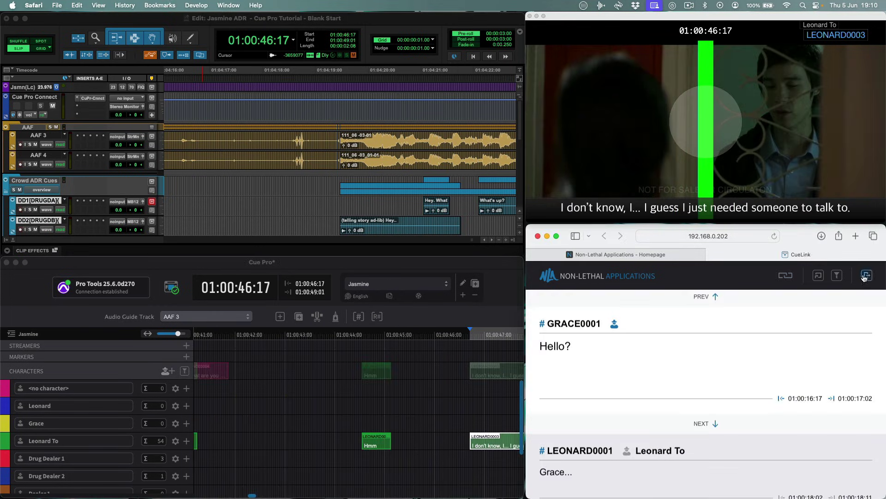
Log out of CueLink in the browser and log back in with a login code.
click(866, 275)
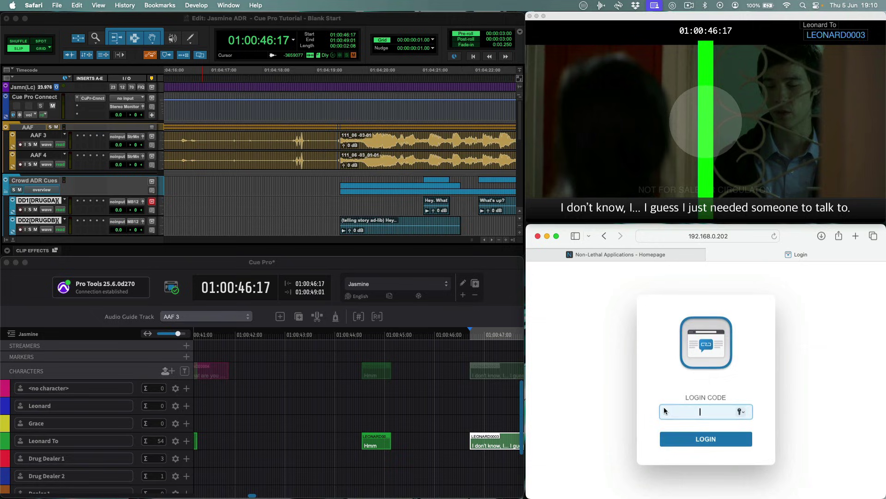
text(••)
click(715, 443)
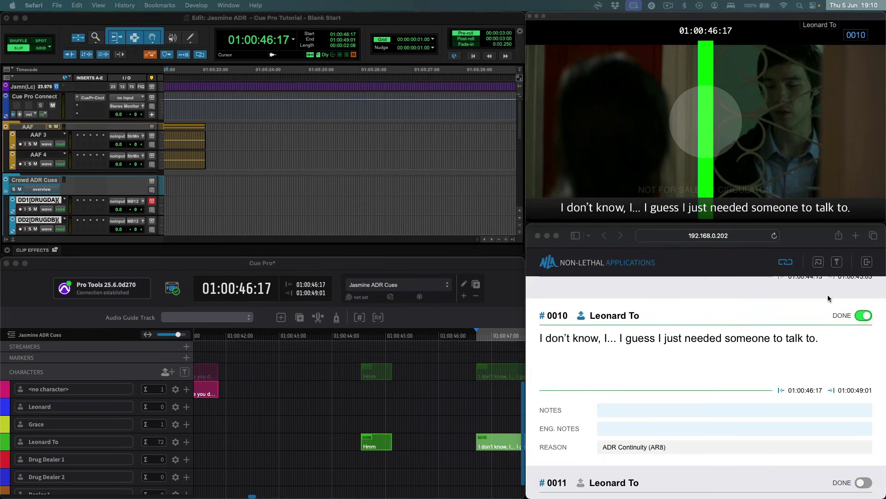
Change "needed" to "need" in the text of cue 0010 in CueLink and confirm the edit.
click(723, 340)
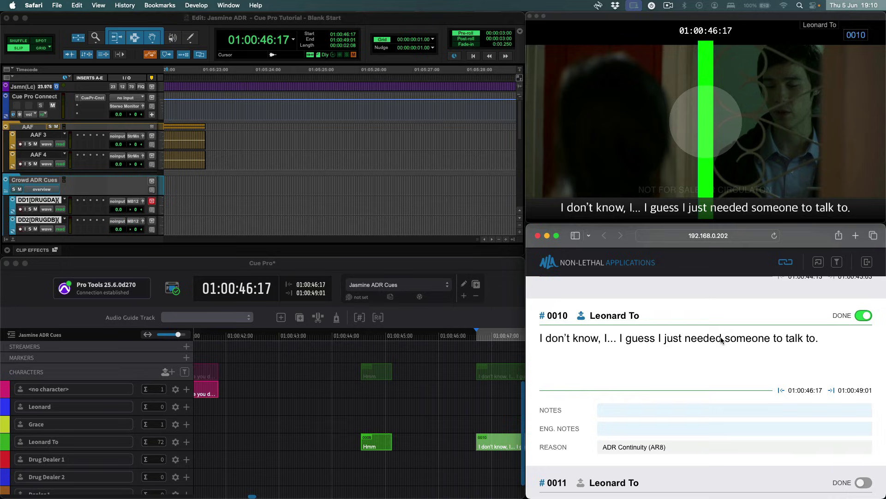
click(723, 340)
key(BackSpace)
key(BackSpace)
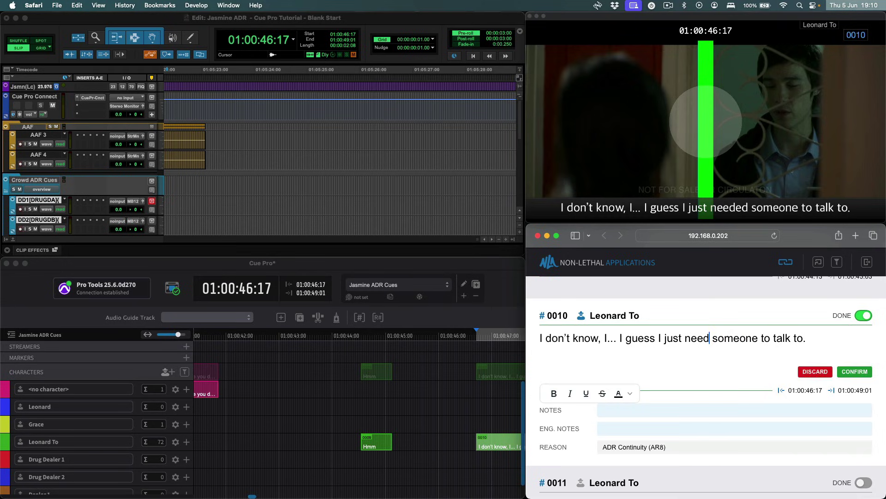
click(854, 372)
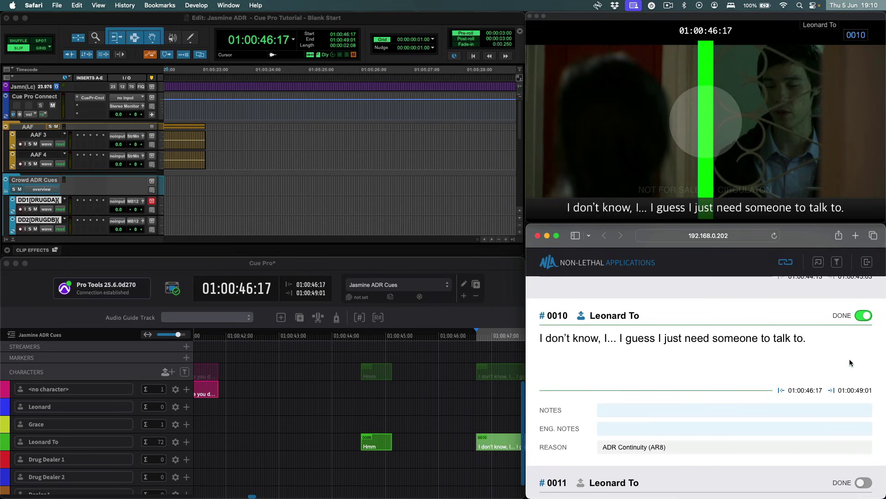
Turn off CueLink's link to the Cue Pro timeline and browse back to cue 0005 independently.
click(785, 262)
click(719, 293)
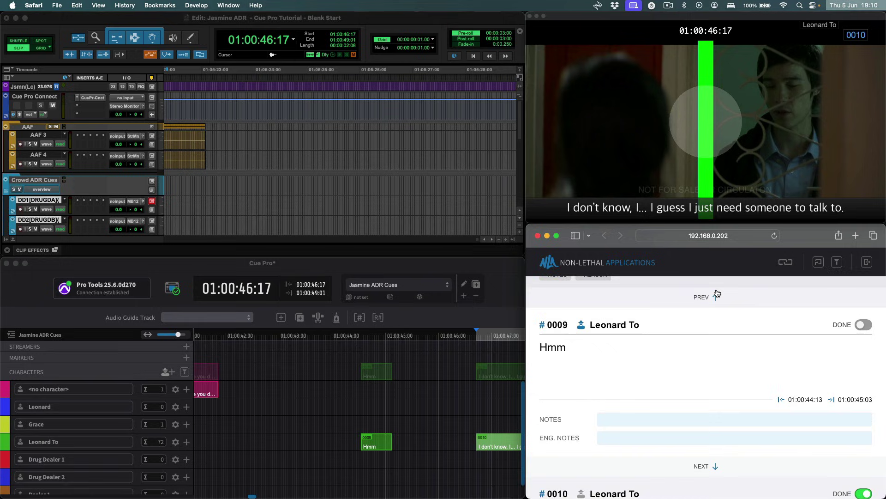
click(719, 292)
click(720, 292)
click(720, 293)
click(719, 292)
Search the CueLink cues for the text "meet".
click(818, 262)
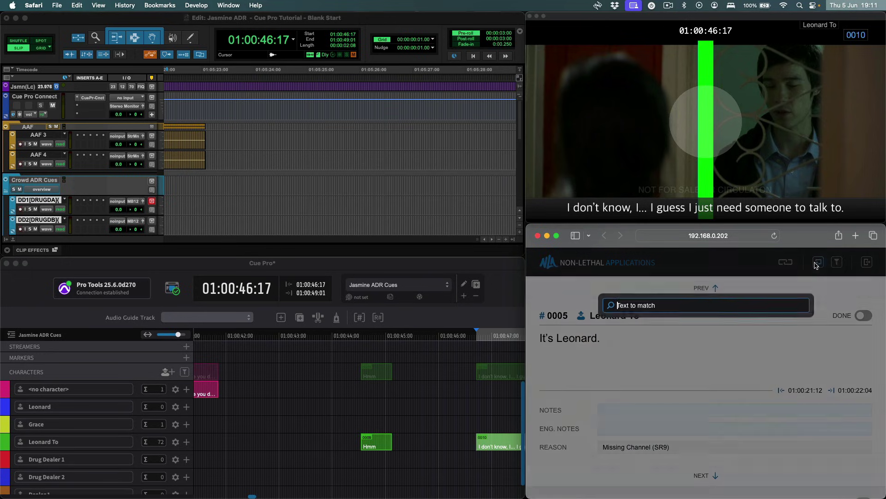
text(meet)
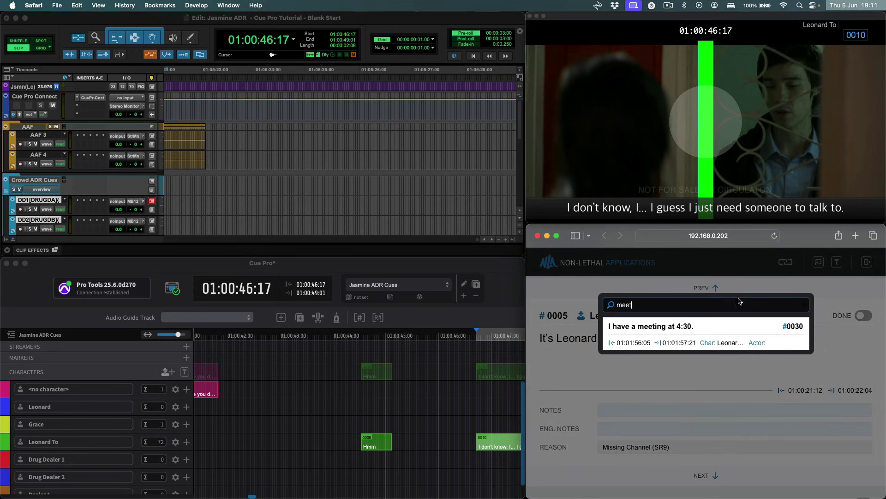
Open the found cue 0030, change its meeting time to 5:30, confirm the edit and toggle CueLink's timeline link.
click(671, 327)
key(BackSpace)
text(5)
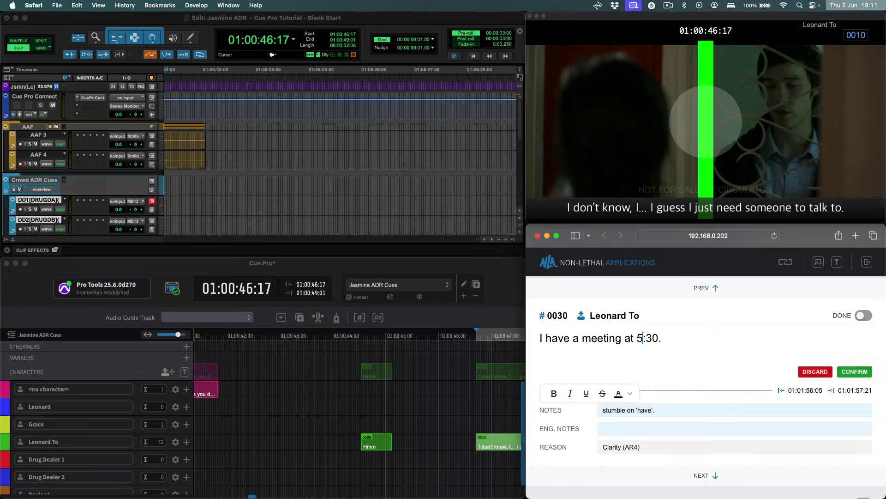
click(855, 372)
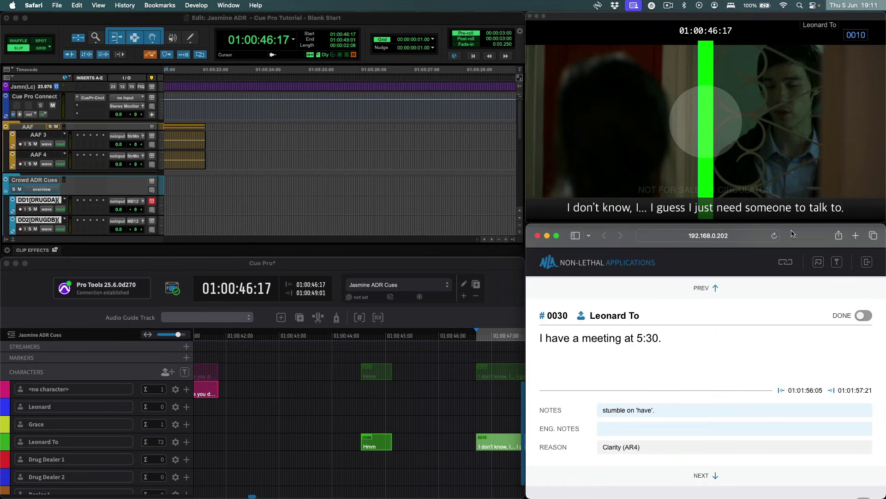
click(785, 263)
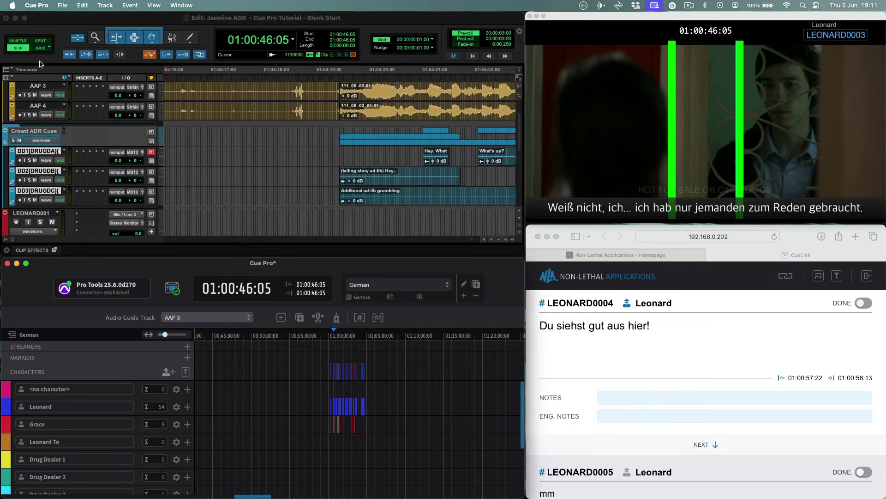
Set up a batch event export of all events in Cue Pro, by character, as PDF only, and continue to its layout settings.
click(62, 5)
mouse_move(75, 90)
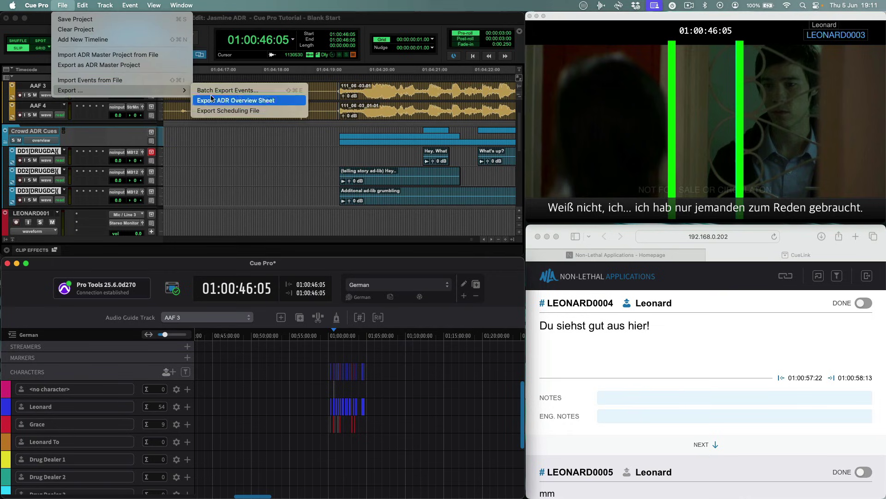
click(222, 88)
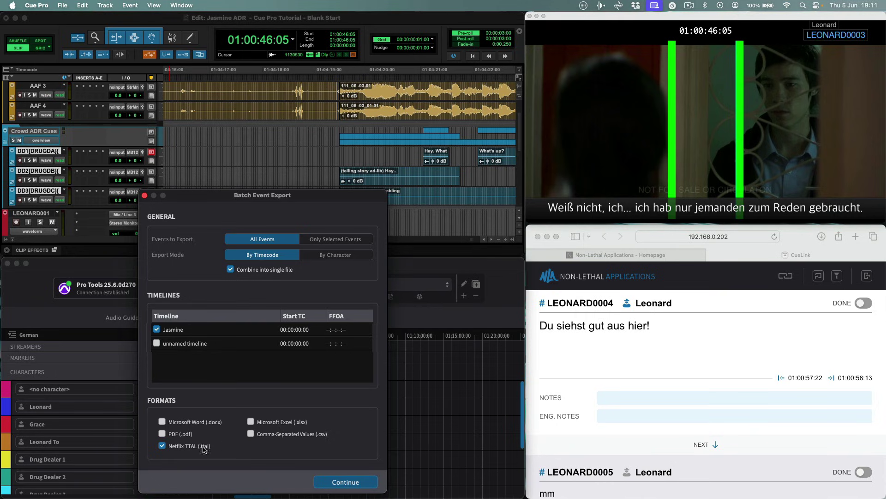
click(162, 445)
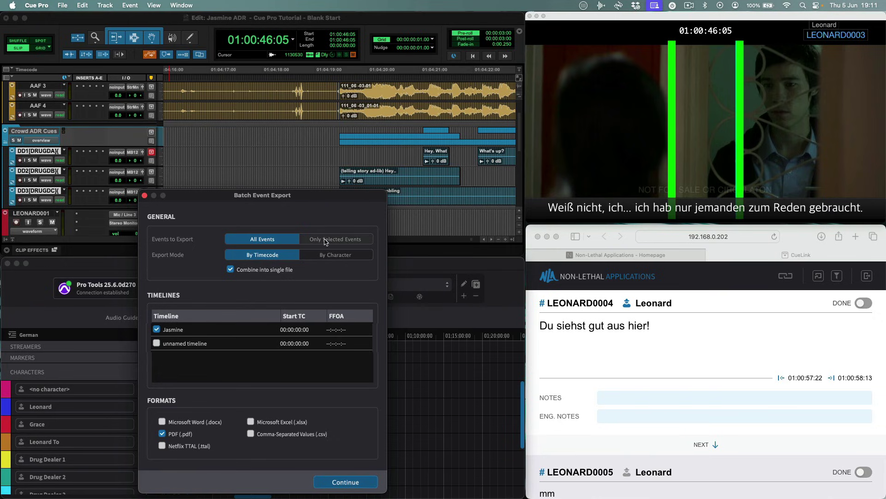
click(308, 257)
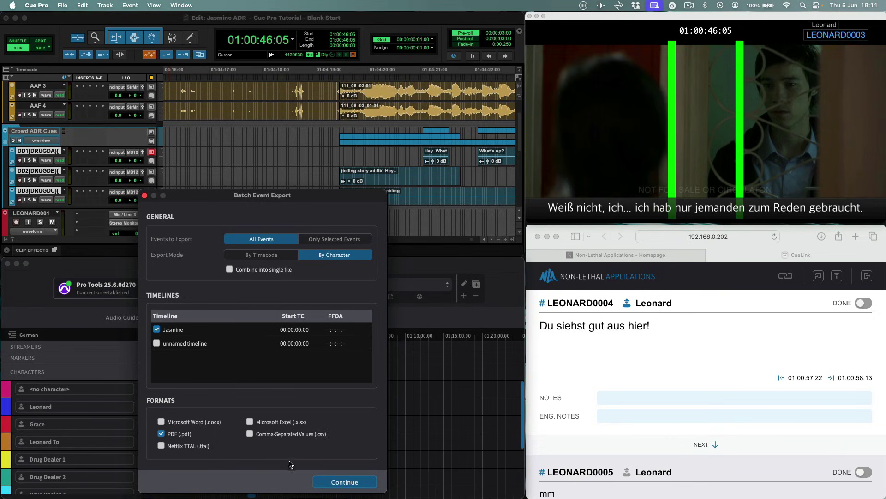
click(344, 481)
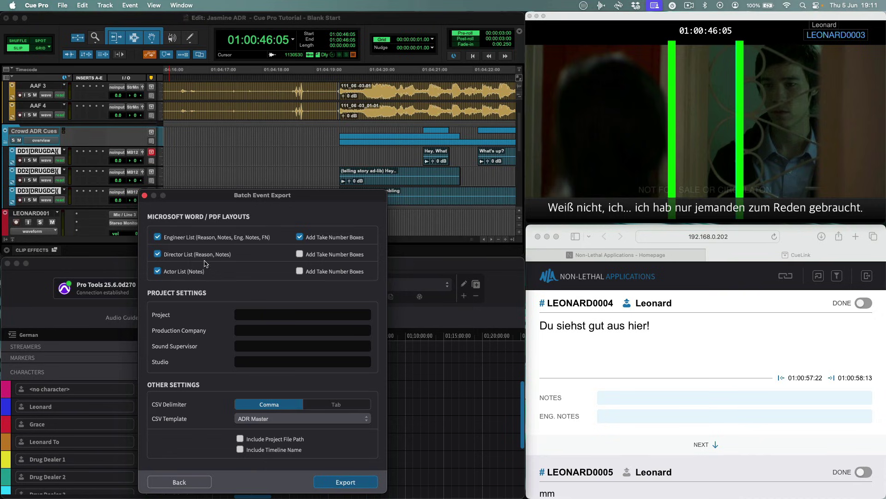
Fill in the export's project settings with project Jasmine, the sound supervisor's name and studio NLA, leaving director take number boxes off.
click(298, 254)
click(298, 255)
click(254, 315)
text(Jasmi)
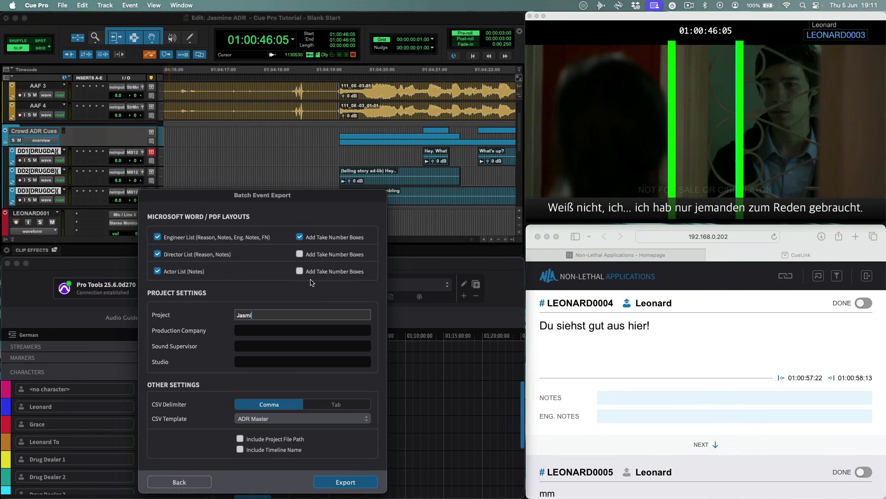
text(ne)
click(250, 351)
text(Micha)
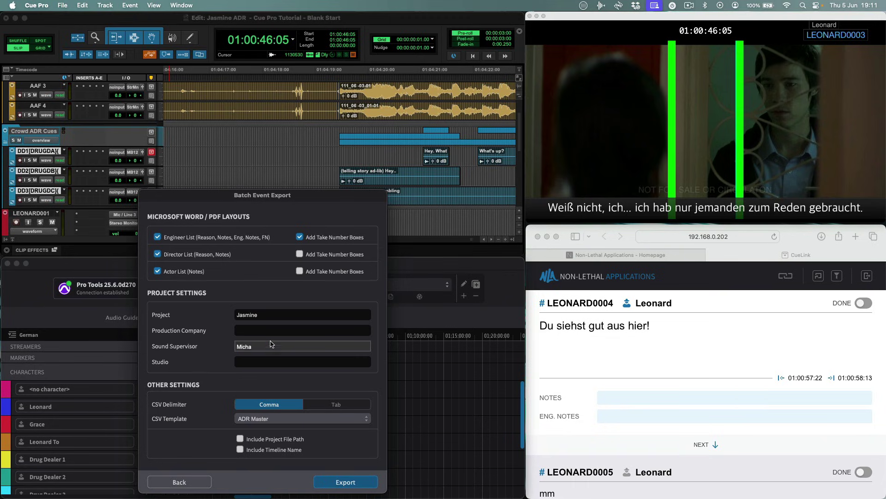
key(Tab)
text(NLA)
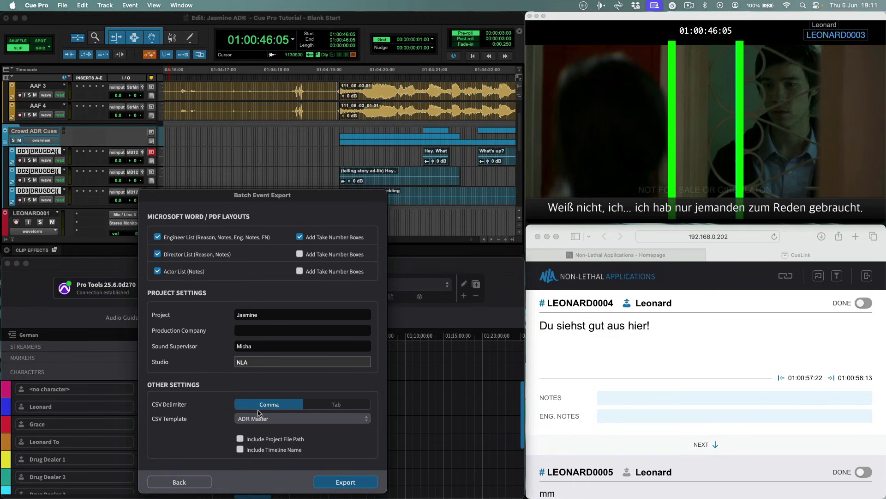
Export the PDF cue sheets to the Exports folder under the name Jasmine.
click(345, 481)
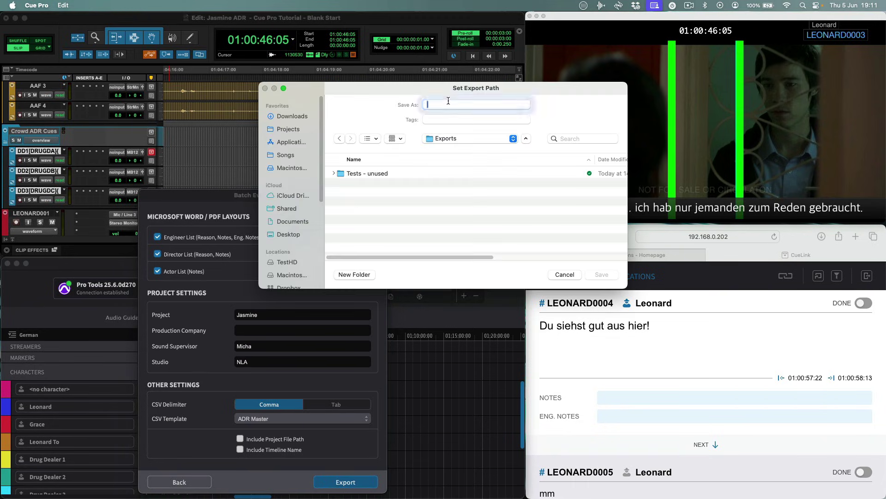
text(Jasmine)
key(Return)
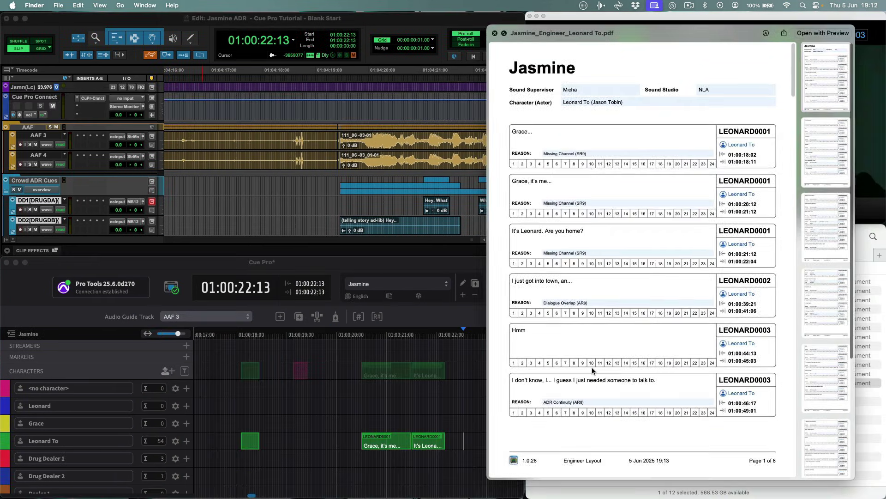
Preview the exported PDF cue sheets for Leonard To one after another to compare their layouts.
key(space)
key(Up)
key(Up)
key(Up)
key(Up)
key(space)
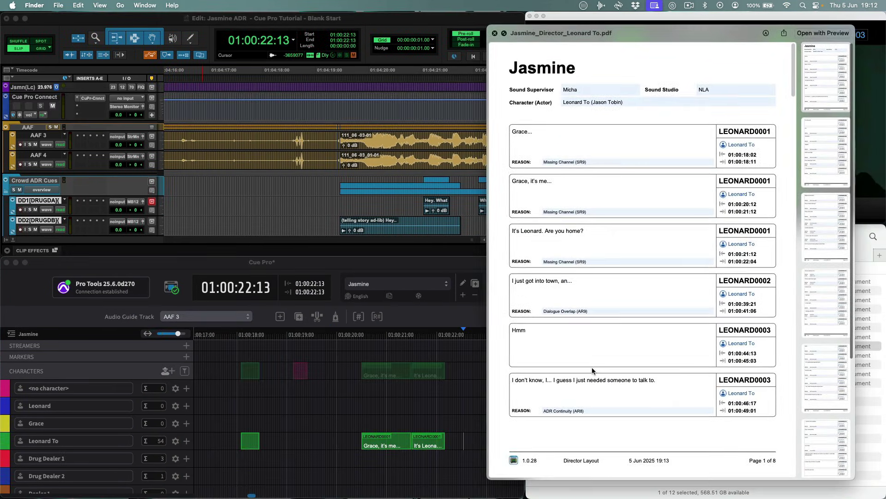
key(space)
key(Up)
key(Up)
key(Up)
key(Up)
key(space)
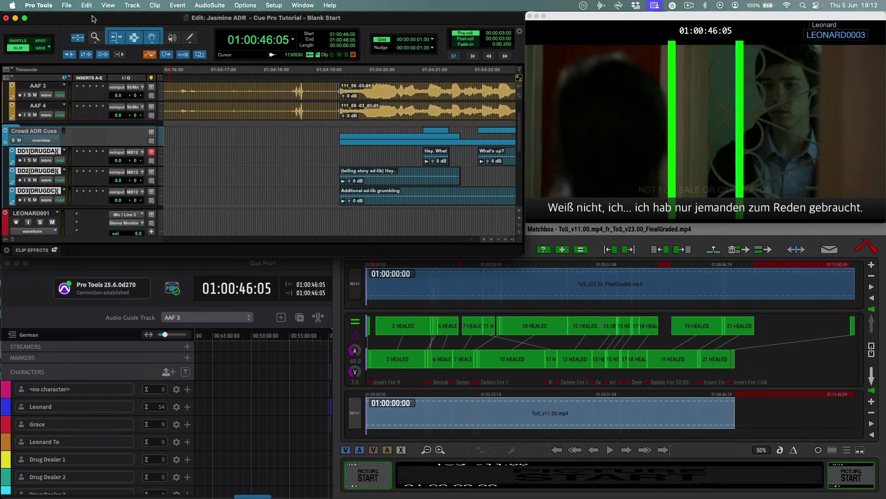
Save the current Pro Tools session and open the recent session Tear of Steel - Cue Pro Matchbox2 Reconform.
click(70, 5)
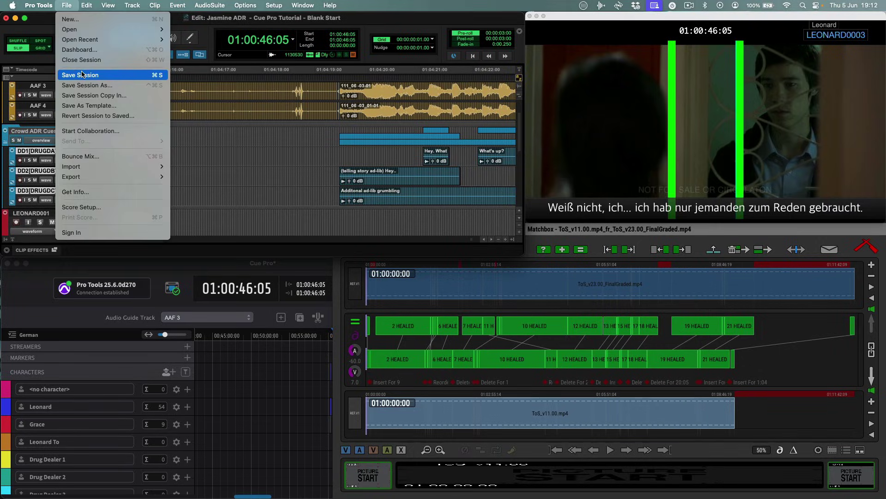
click(81, 74)
click(67, 5)
mouse_move(81, 40)
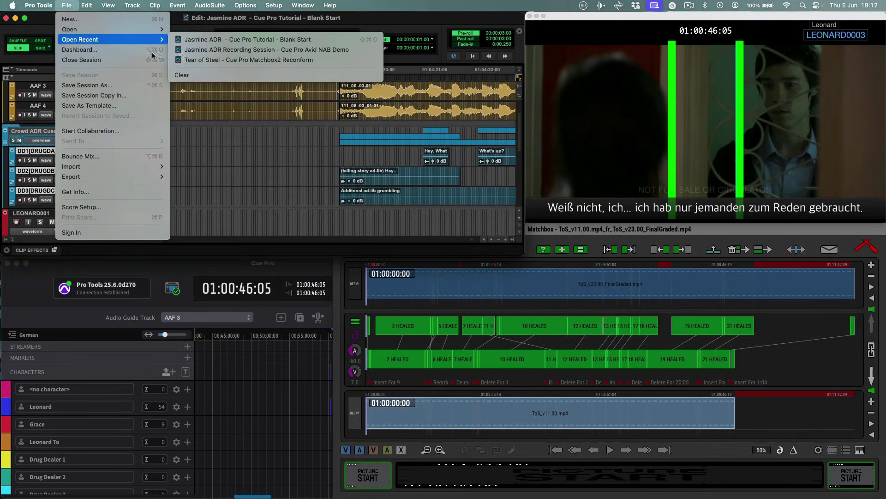
click(273, 58)
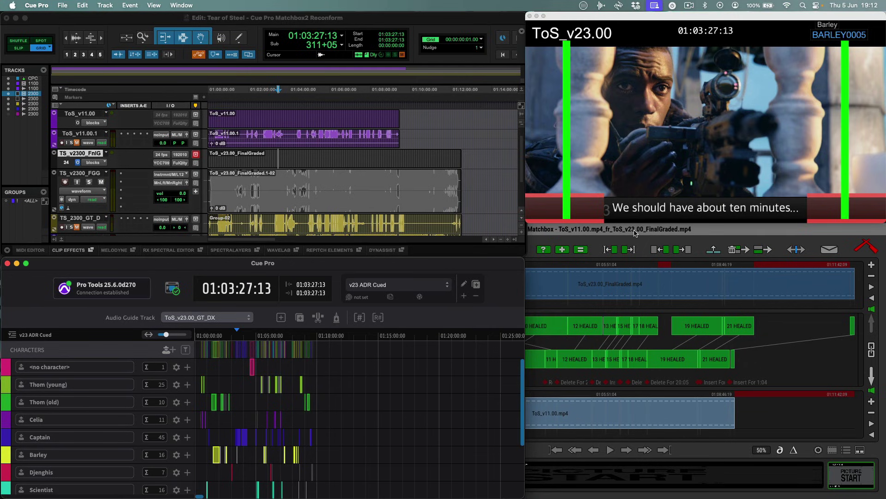
Switch to Matchbox and set up a reconform of type Cue Pro / ADR Master with a copy offset of 00:30:00:00.
click(634, 232)
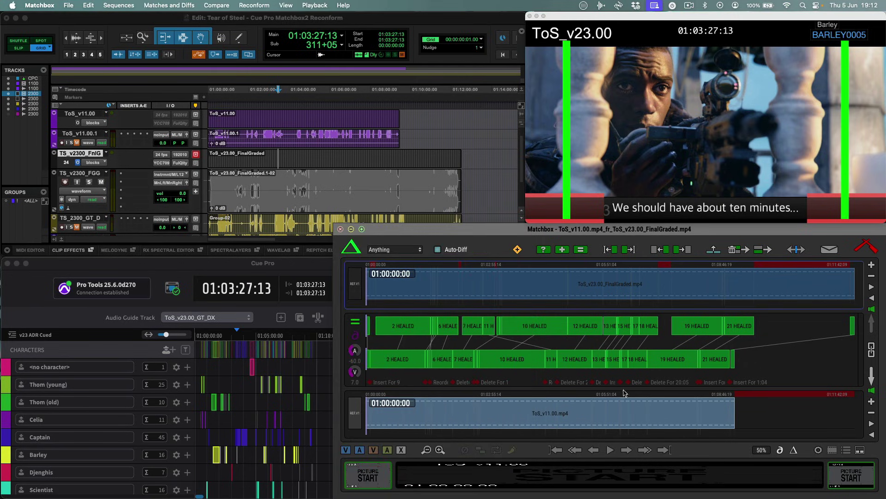
click(866, 246)
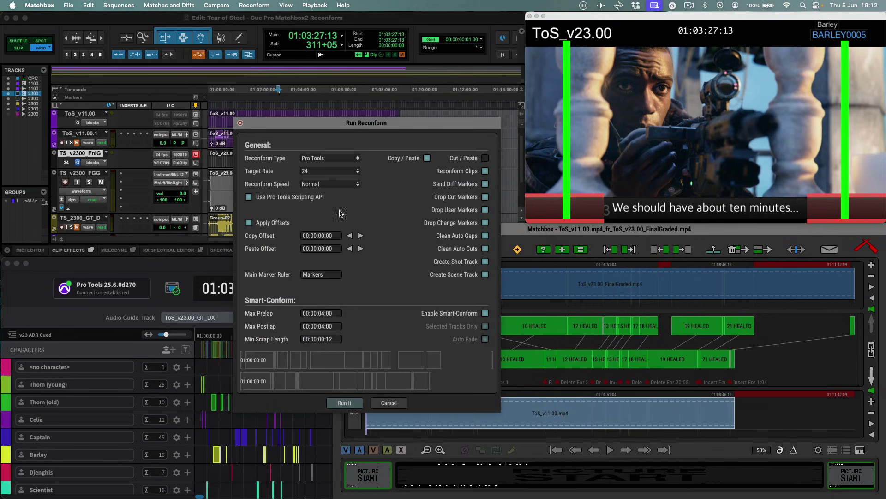
click(312, 158)
click(316, 204)
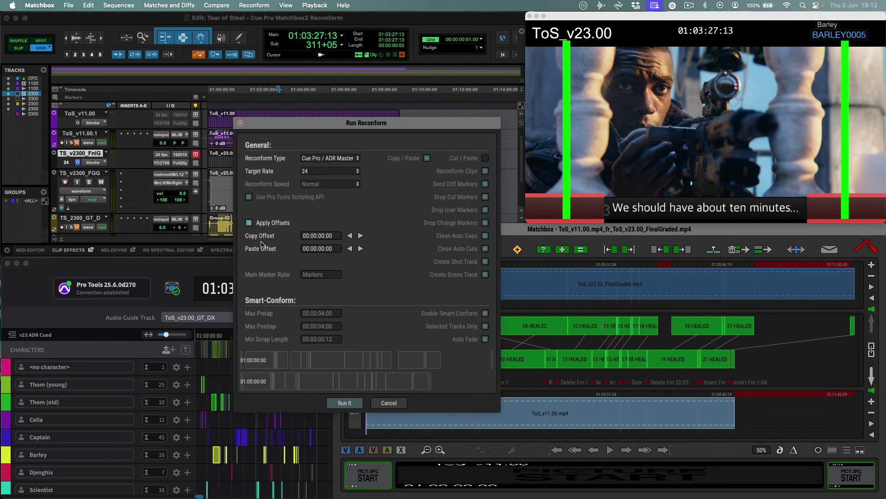
click(316, 236)
key(Return)
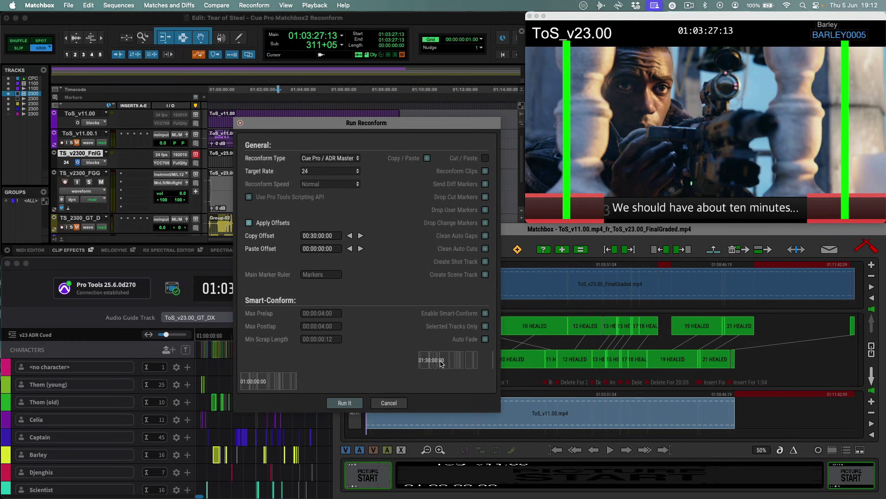
Run the reconform and apply the request in Cue Pro to the v23 ADR Cued timeline.
click(338, 403)
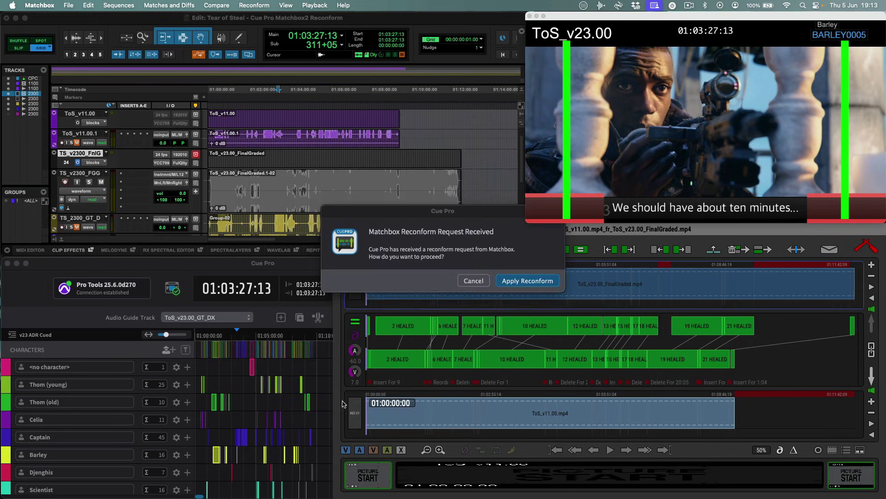
click(527, 281)
drag(167, 337, 163, 337)
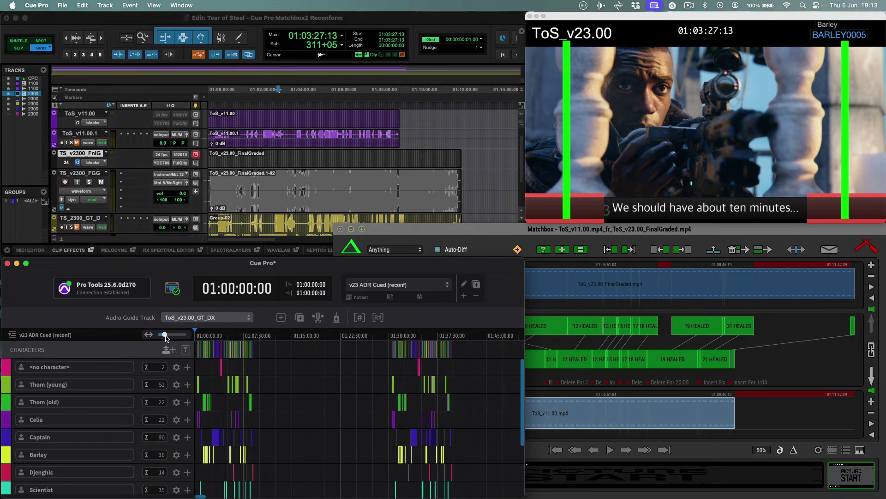